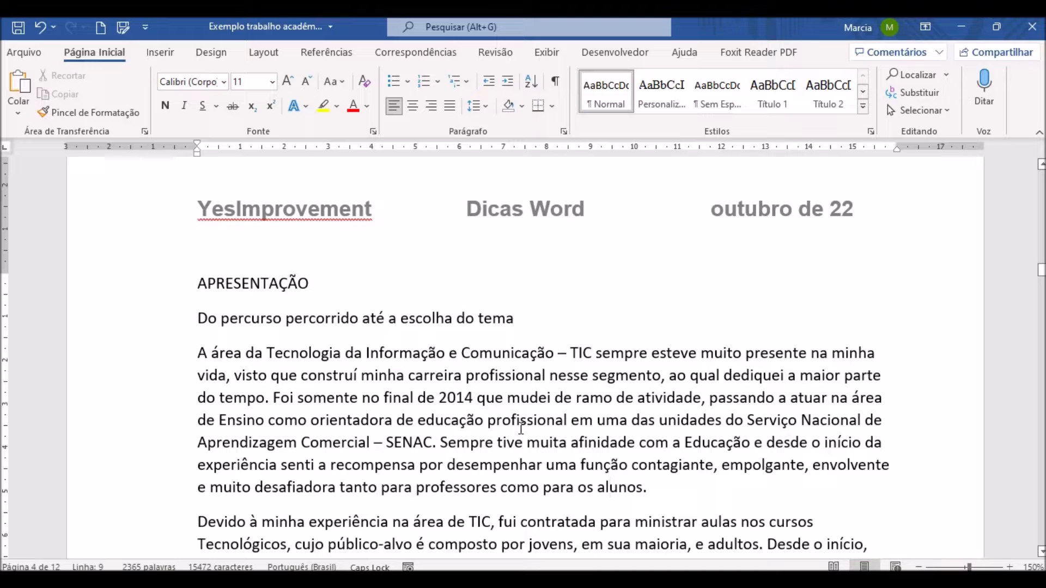
- Select the opening lines of the first body paragraph under APRESENTAÇÃO, up to "2014 que", and clear the selection
left_click(374, 377)
scroll(382, 382, "up", 5)
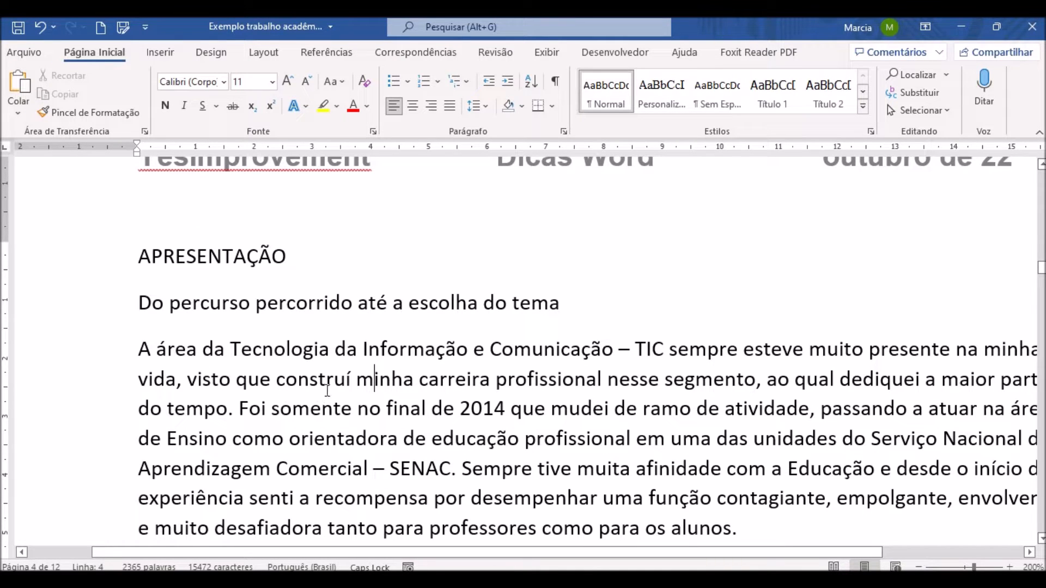
left_click_drag(142, 350, 547, 406)
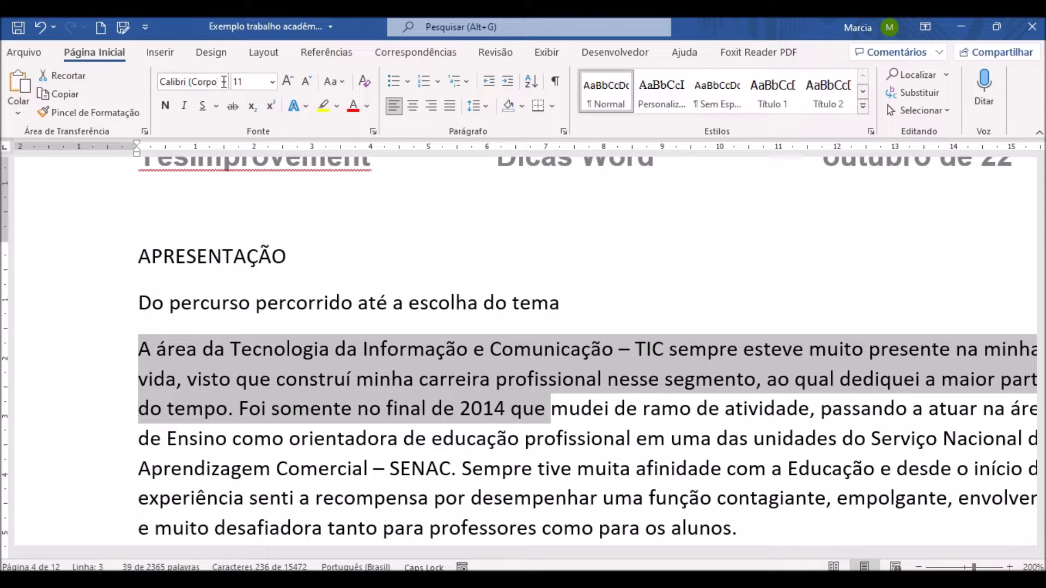
left_click(397, 391)
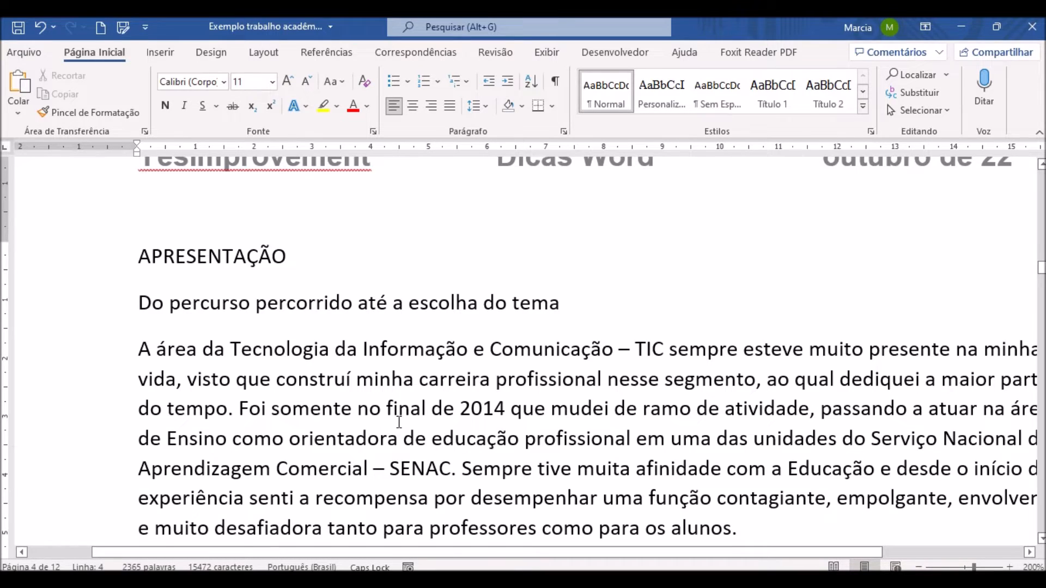
- Examine the text on and around page 4 and the available text selection options
scroll(400, 423, "down", 1)
scroll(399, 422, "down", 12)
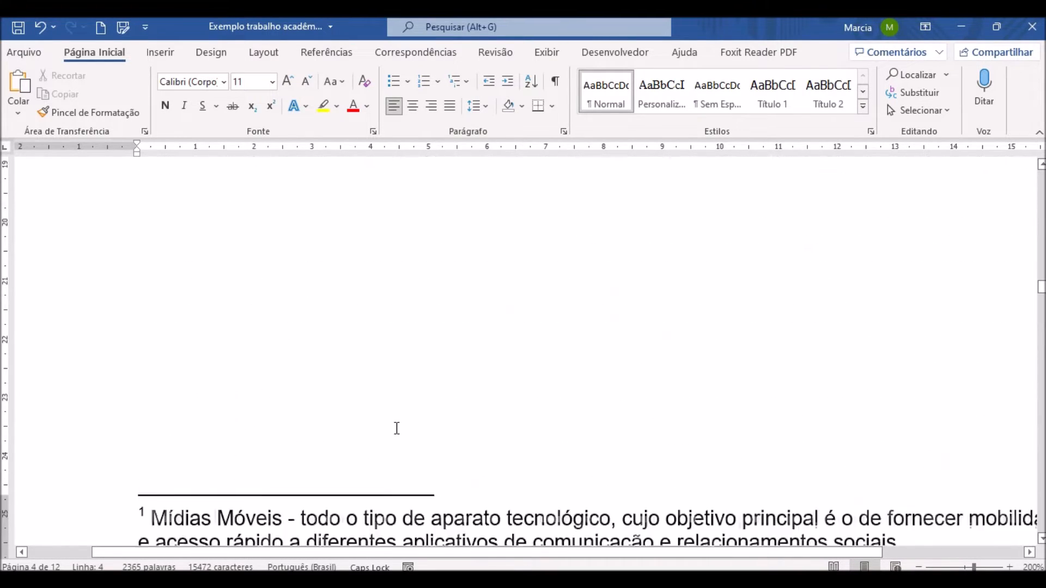
scroll(396, 431, "down", 10)
scroll(396, 433, "up", 7)
scroll(396, 433, "up", 15)
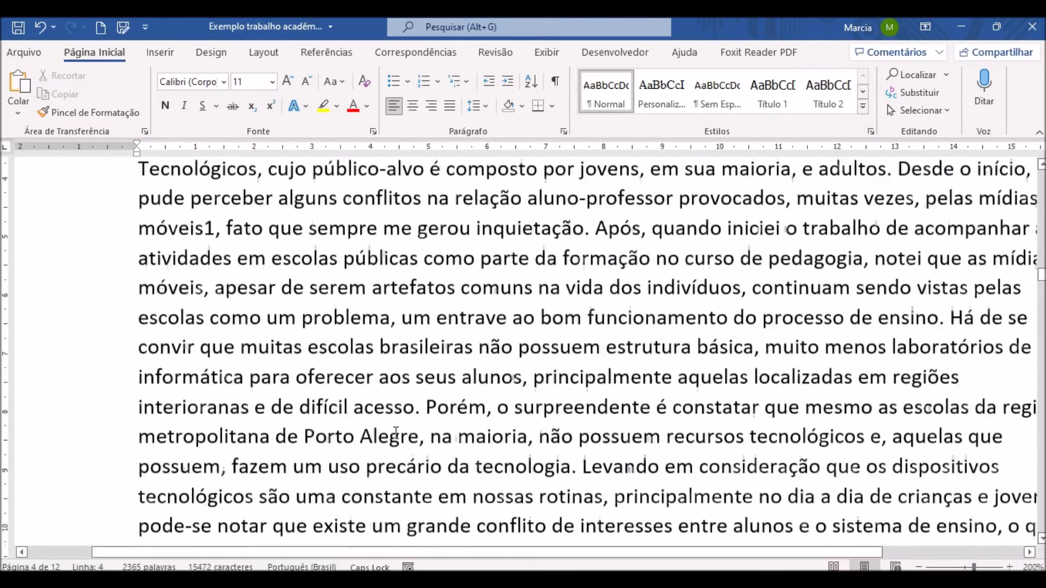
scroll(397, 434, "up", 5)
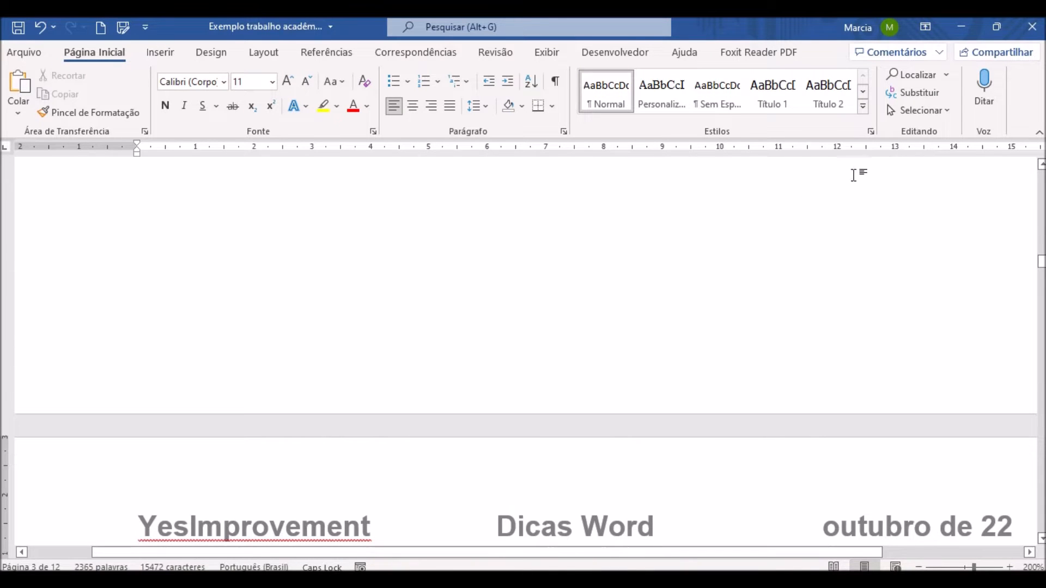
left_click(952, 110)
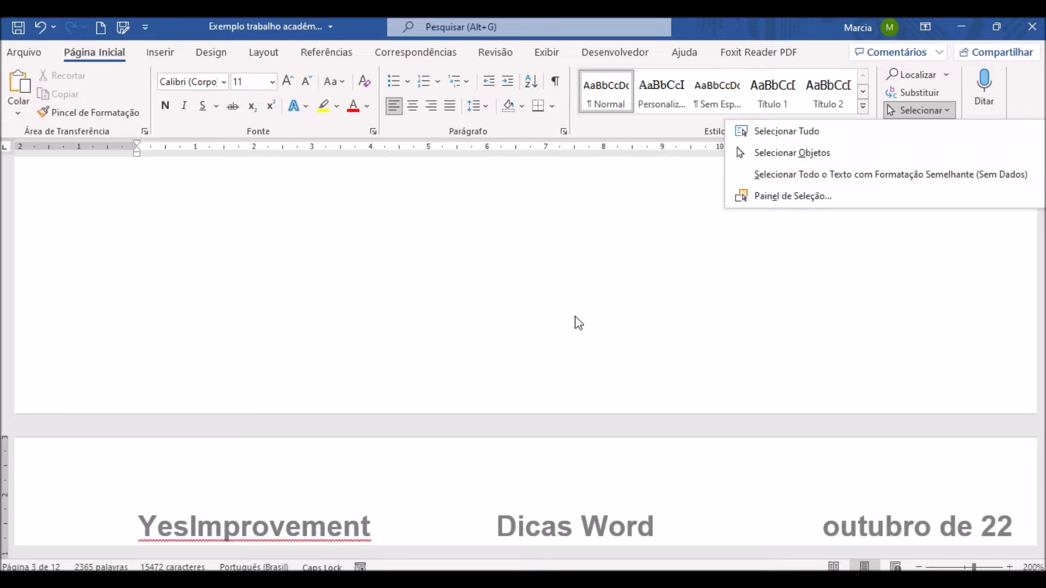
left_click(577, 322)
- Select all the text in the document, check the selection's extent, and clear it
scroll(589, 325, "down", 5)
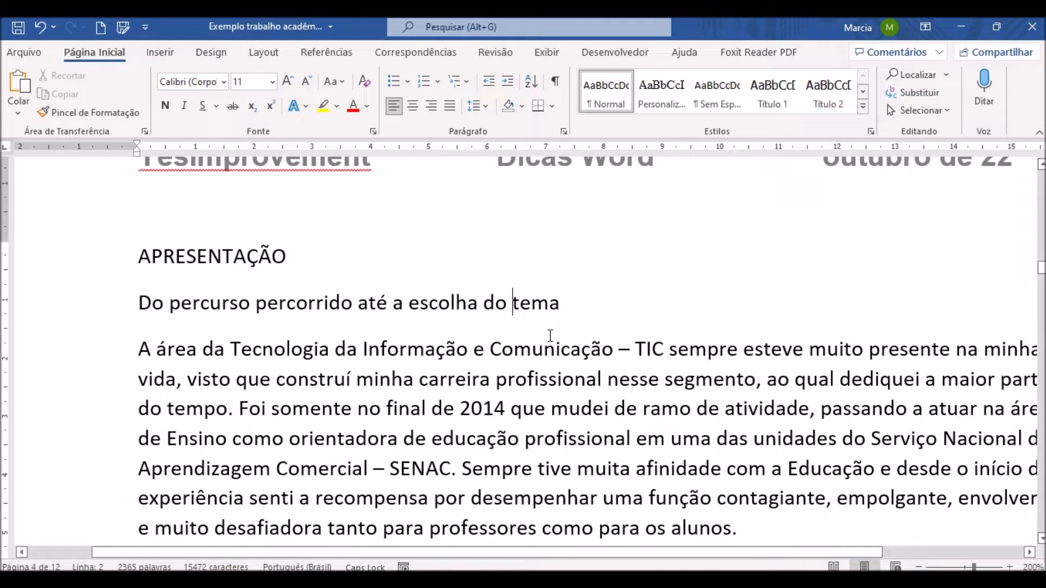
key("ctrl+a")
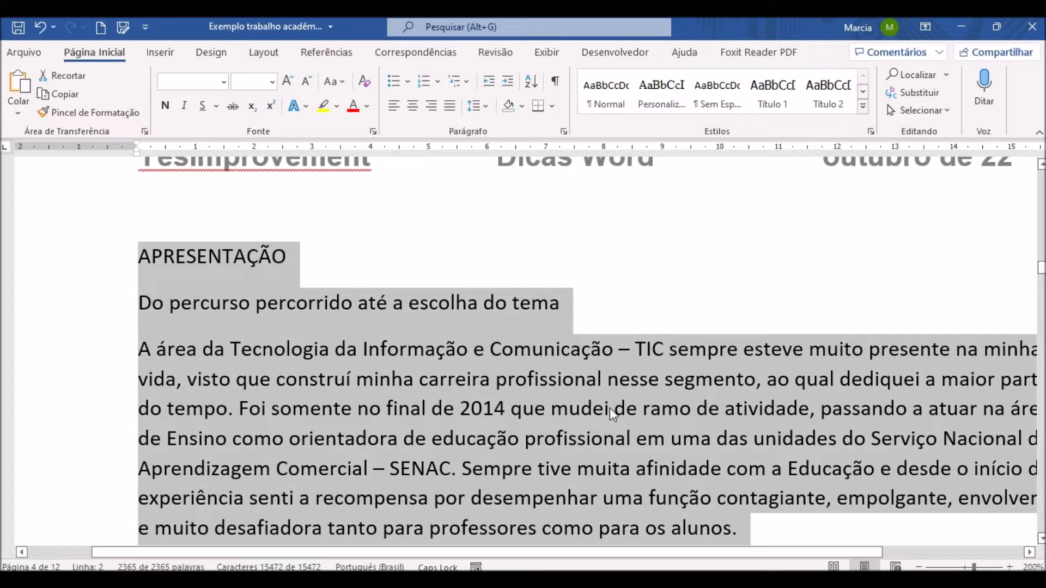
scroll(613, 415, "down", 6)
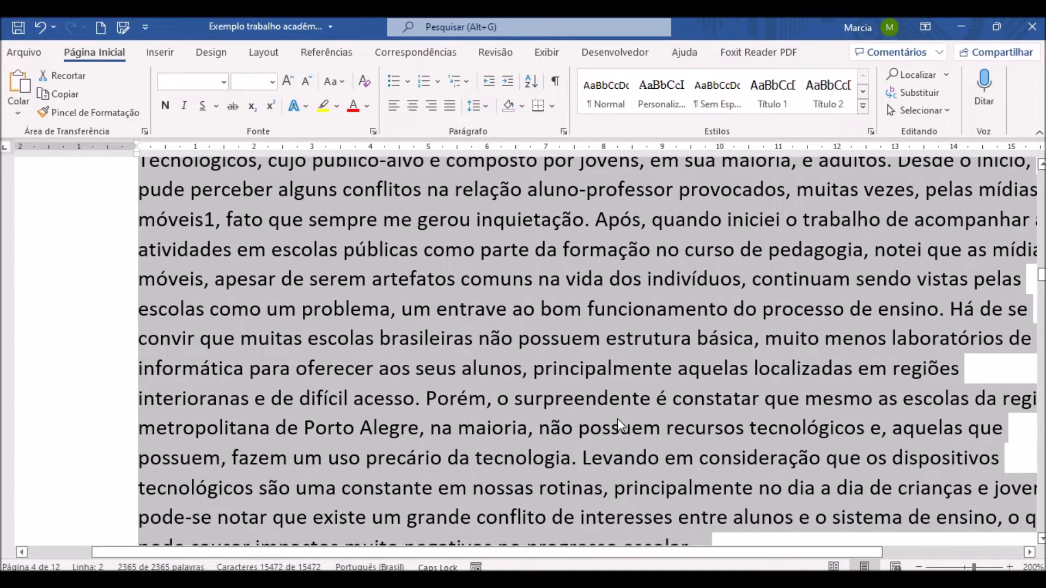
scroll(616, 419, "up", 6)
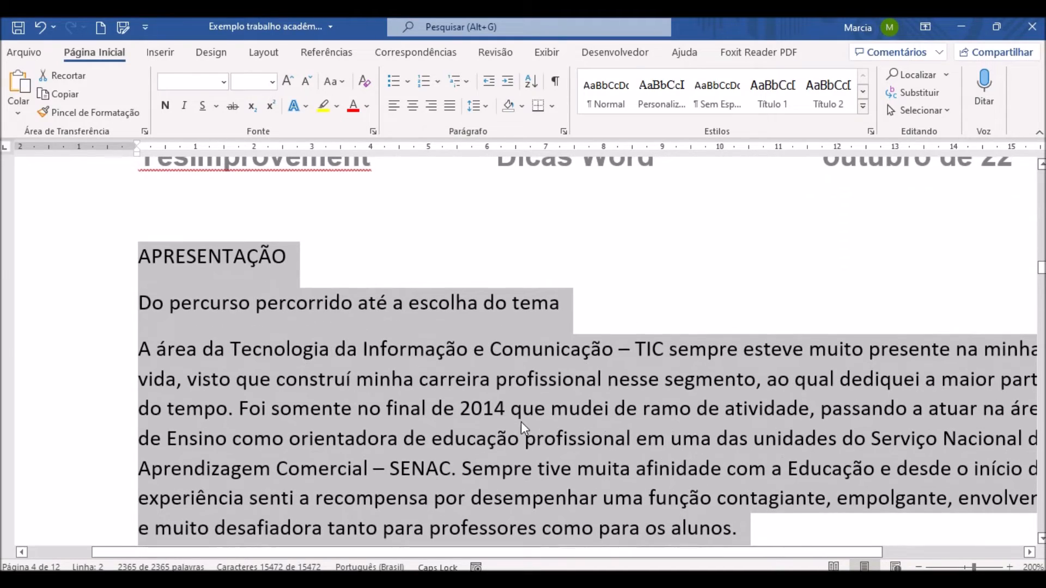
left_click(511, 416)
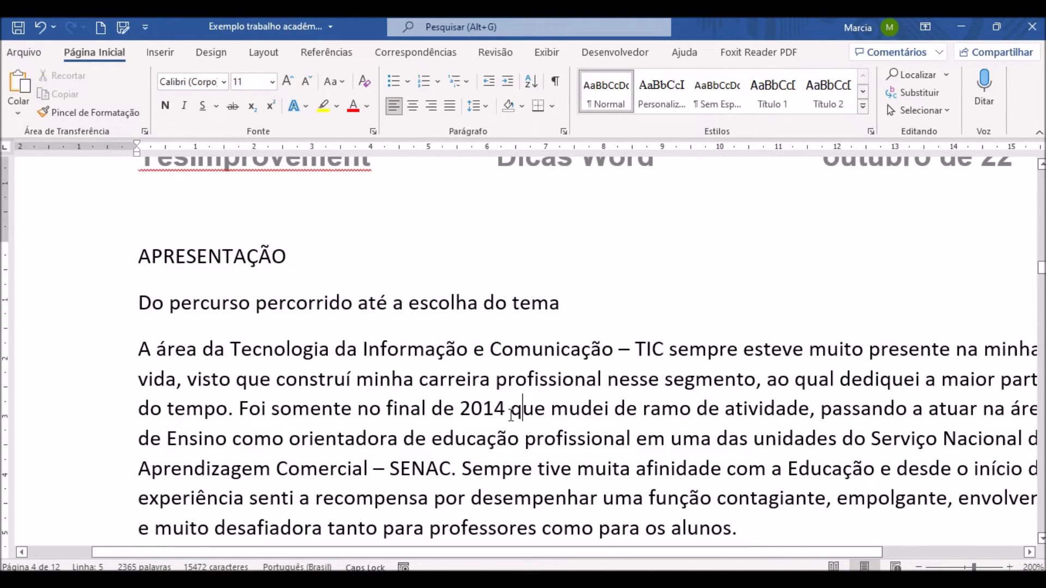
- Select the whole paragraph on page 8 beginning "Essa dependência que a geração Alfa" and clear the selection
scroll(512, 417, "down", 15)
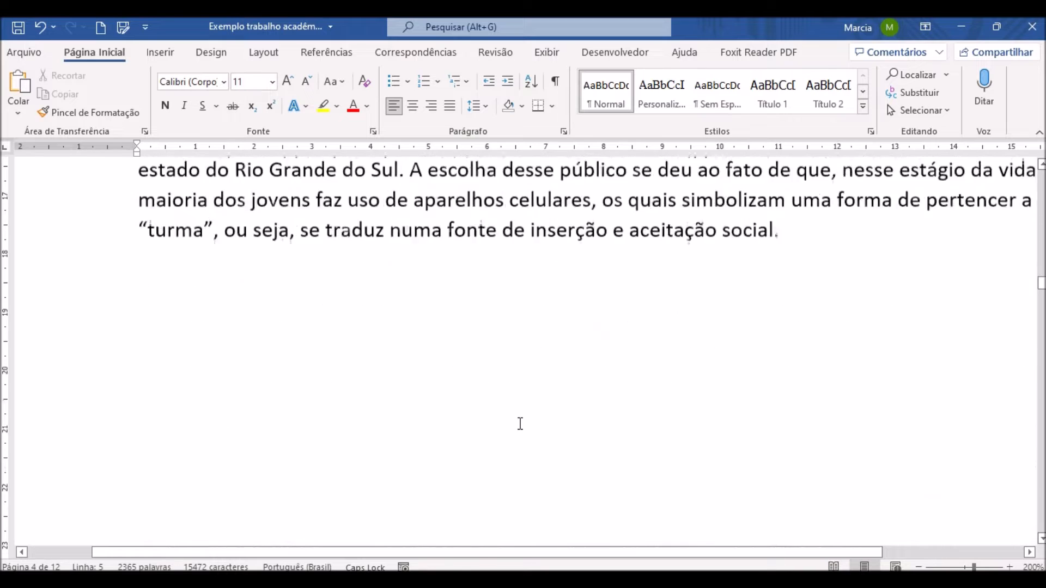
scroll(520, 428, "down", 10)
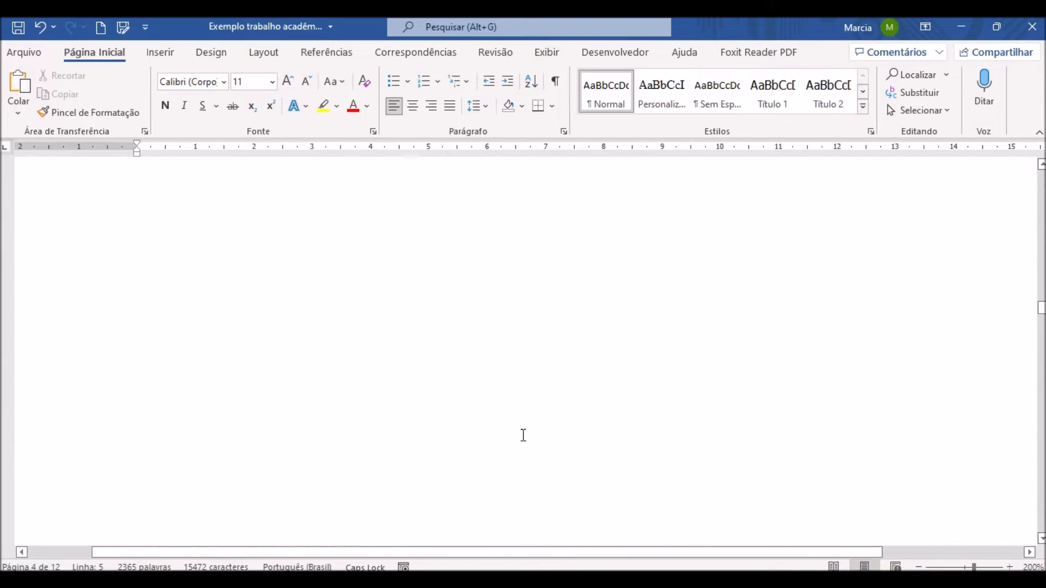
scroll(524, 436, "down", 10)
scroll(523, 439, "down", 10)
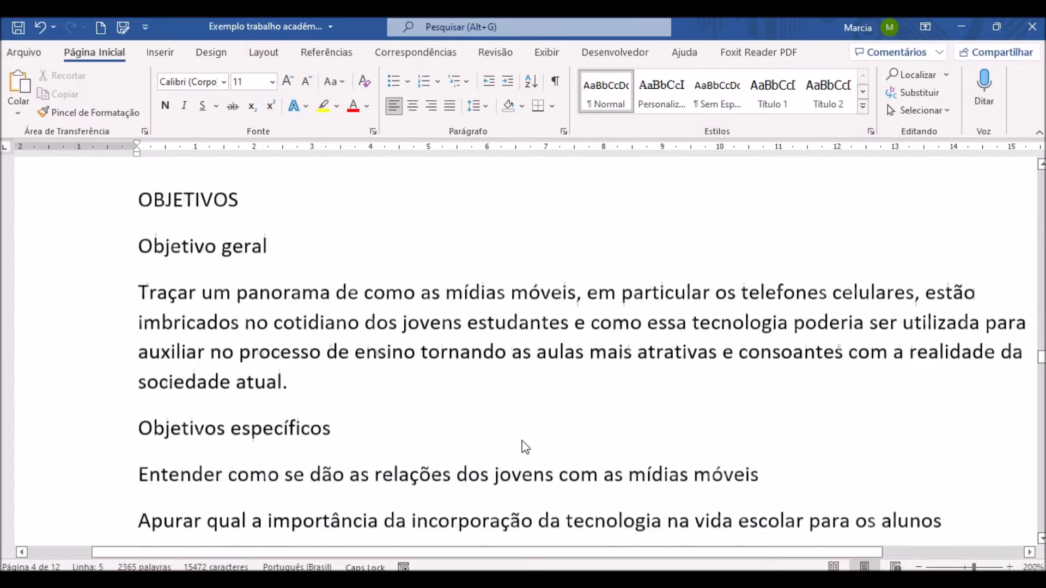
scroll(523, 441, "down", 3)
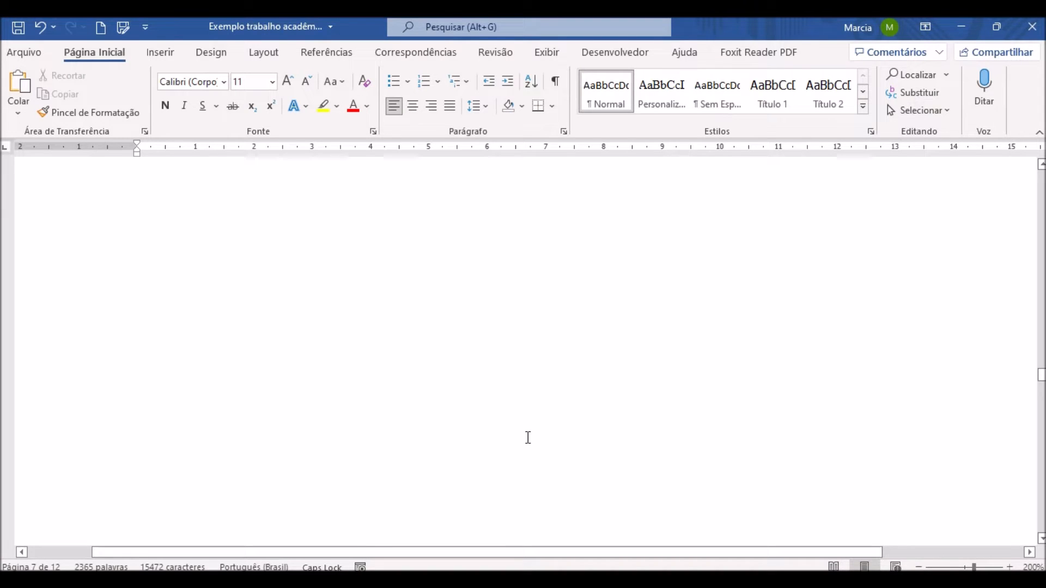
scroll(528, 438, "down", 10)
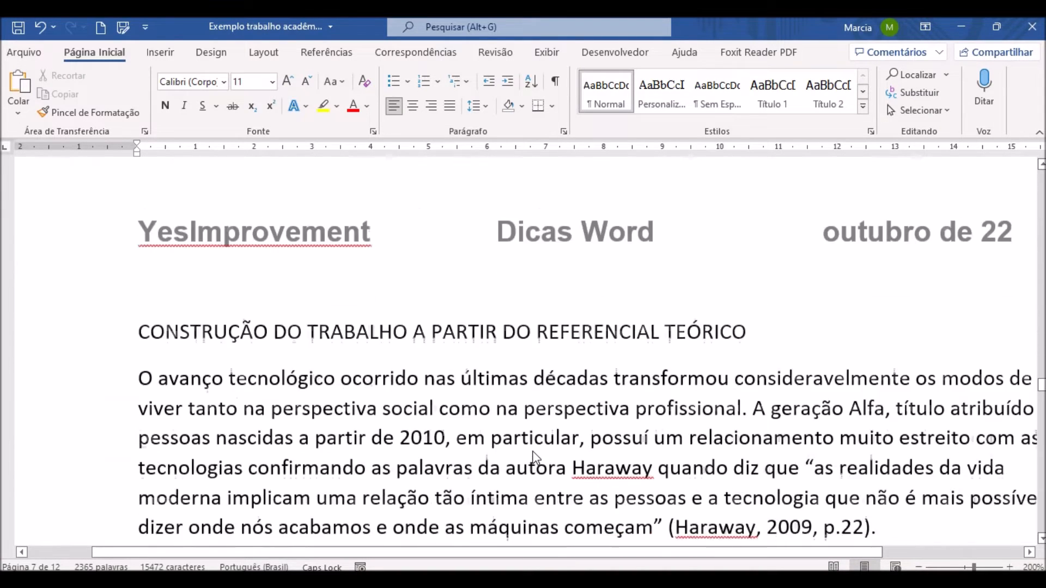
scroll(533, 453, "down", 8)
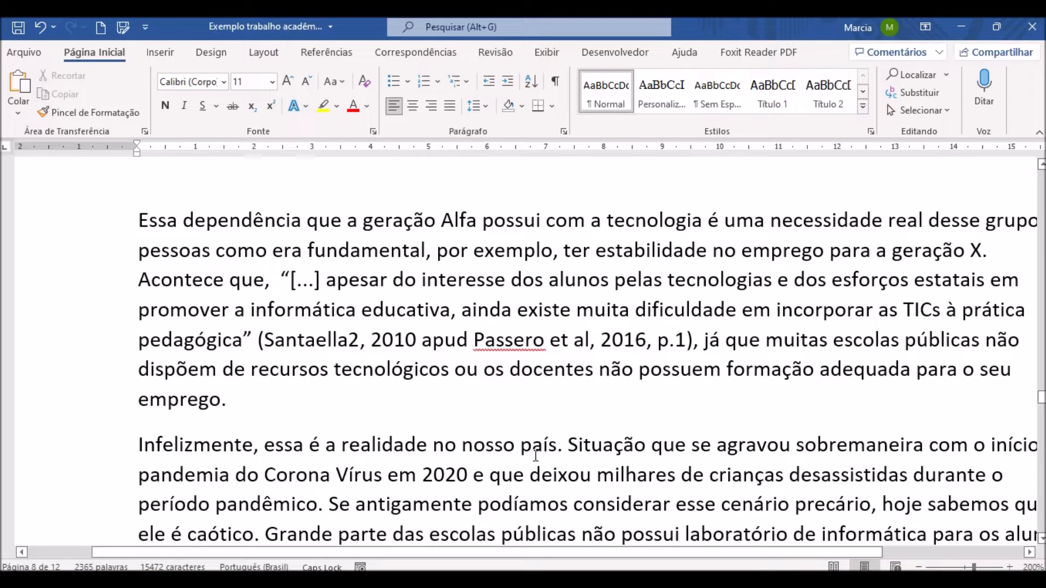
left_click_drag(145, 219, 228, 399)
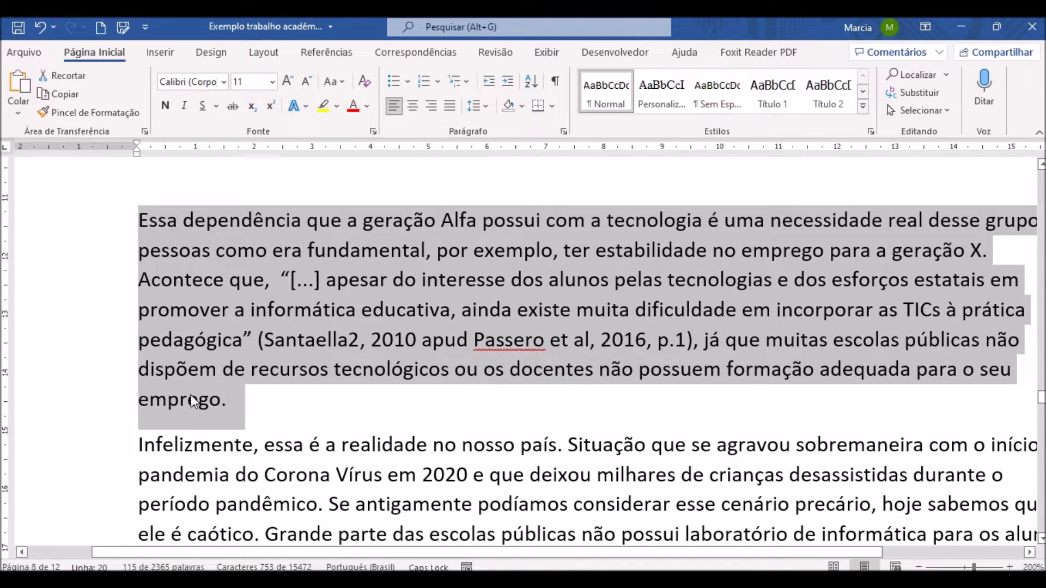
left_click(214, 308)
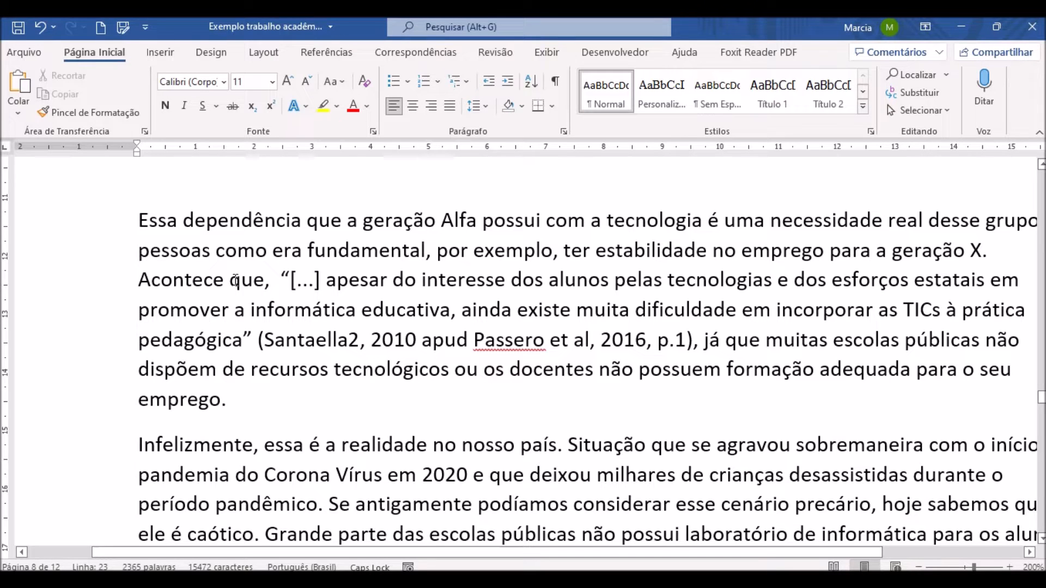
- Select all text in the document with formatting similar to the paragraph beginning "Essa dependência"
triple_click(236, 280)
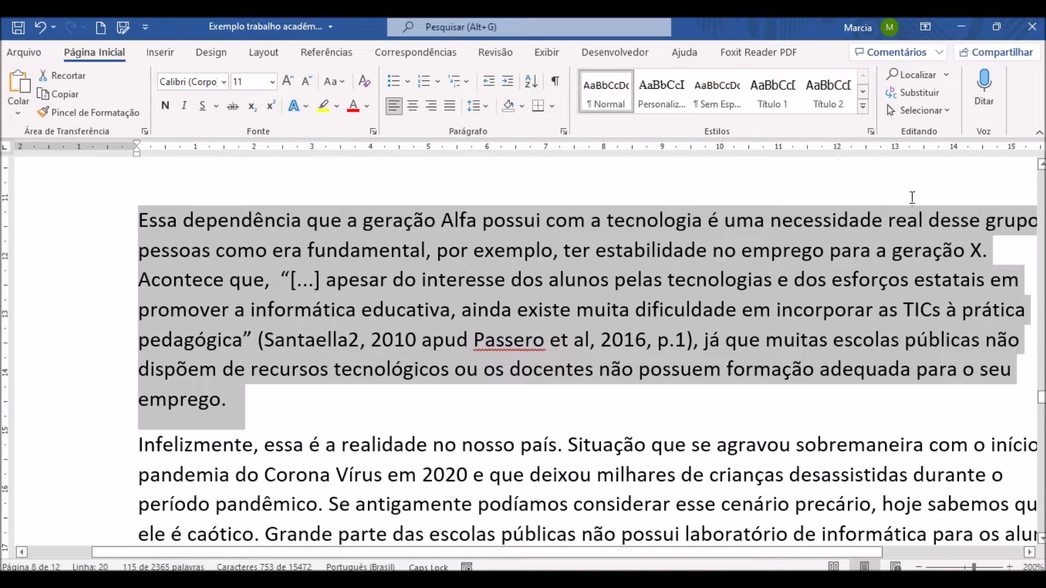
left_click(940, 112)
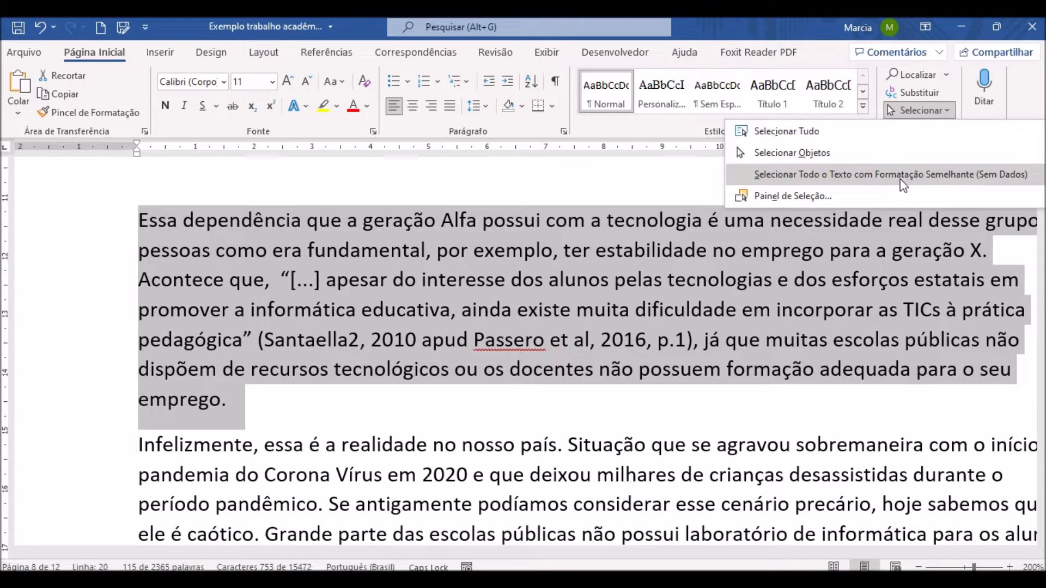
left_click(761, 181)
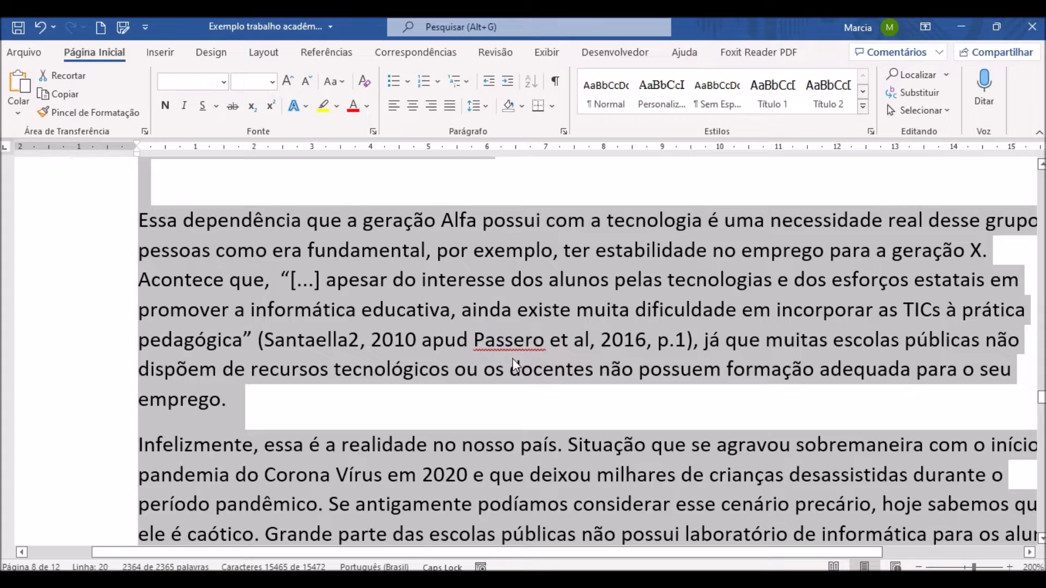
- Examine which parts of the document the similar-formatting selection covers, through to REFERÊNCIAS and back to page 4, and clear it
scroll(515, 357, "down", 10)
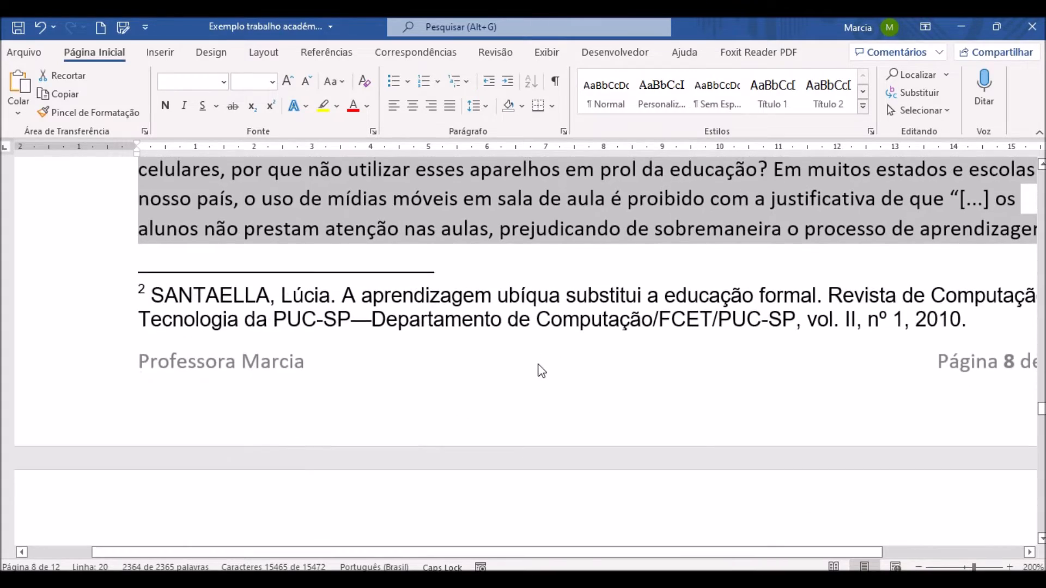
scroll(539, 371, "down", 15)
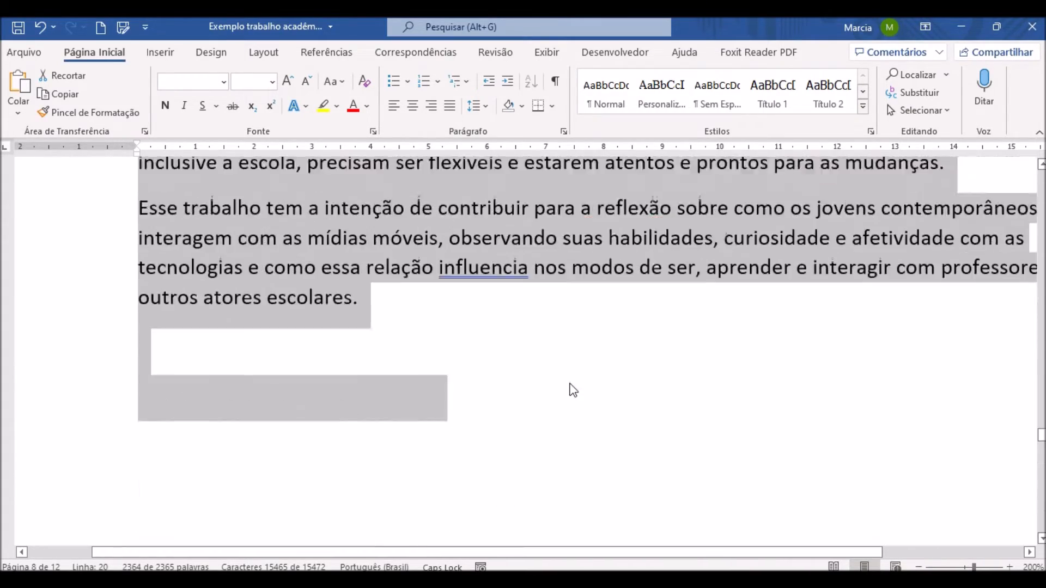
scroll(577, 392, "down", 15)
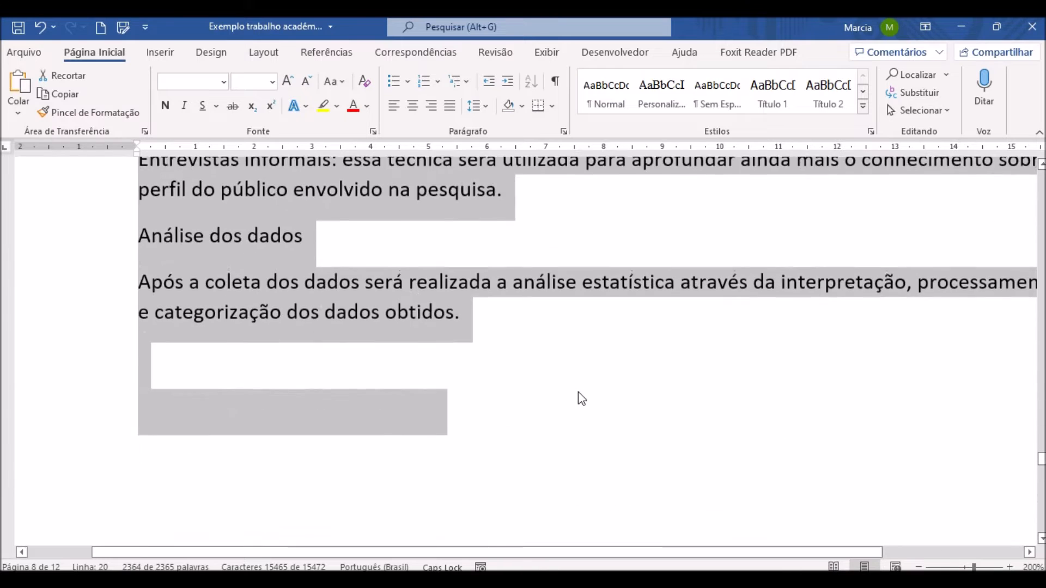
scroll(580, 392, "down", 12)
scroll(580, 394, "up", 1)
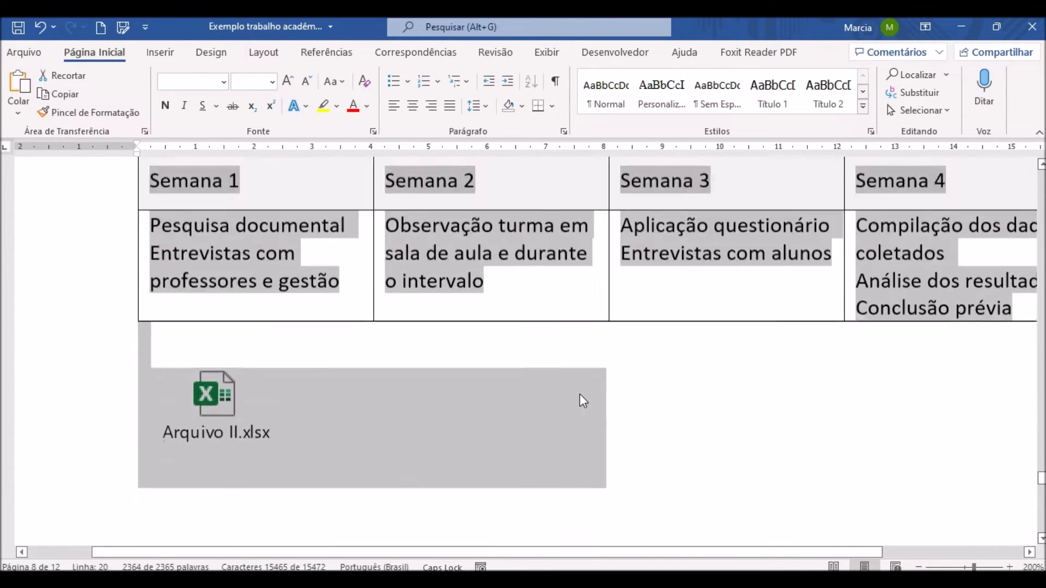
scroll(580, 394, "down", 4)
scroll(581, 395, "down", 10)
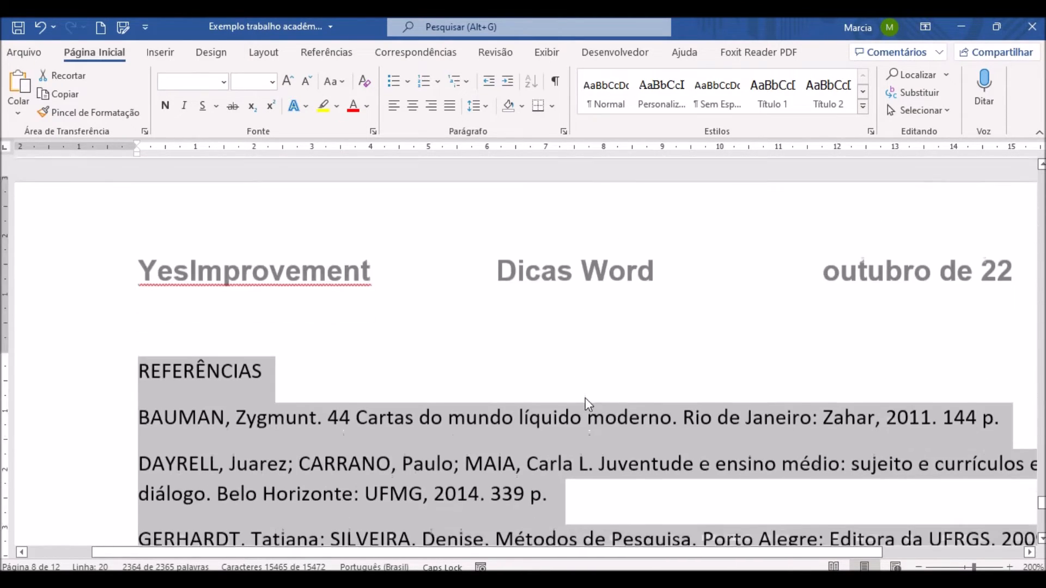
scroll(587, 402, "up", 5)
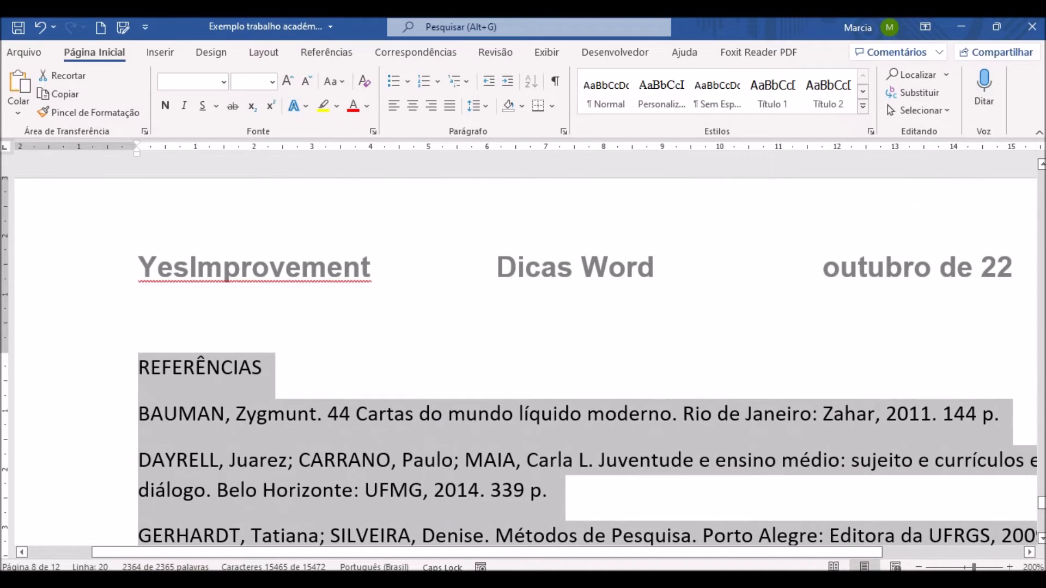
left_click_drag(1041, 502, 1041, 284)
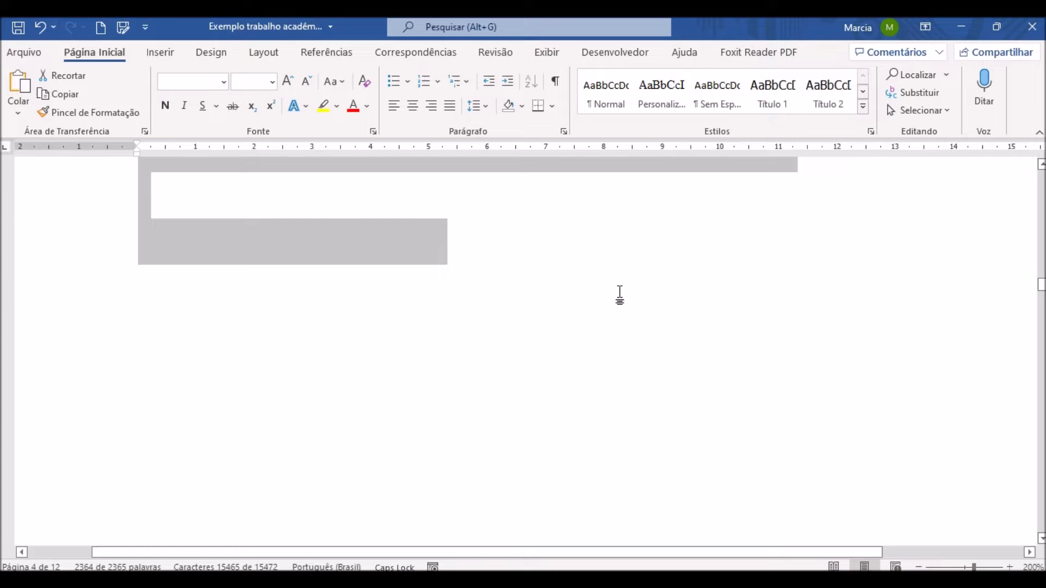
scroll(554, 350, "up", 4)
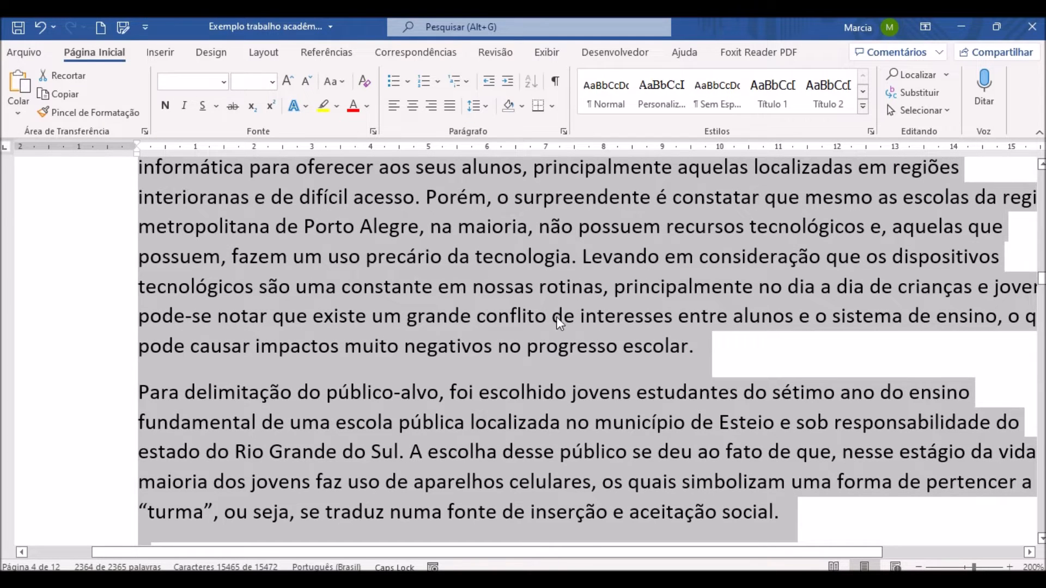
left_click(567, 289)
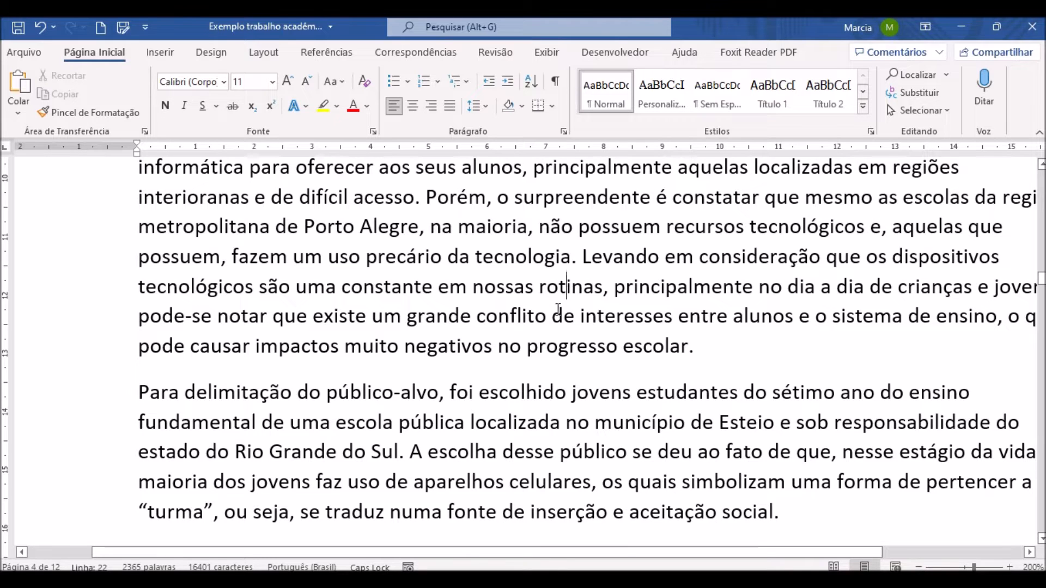
- Select all the text in the document and set its font to Times New Roman, size 12
scroll(564, 354, "up", 2)
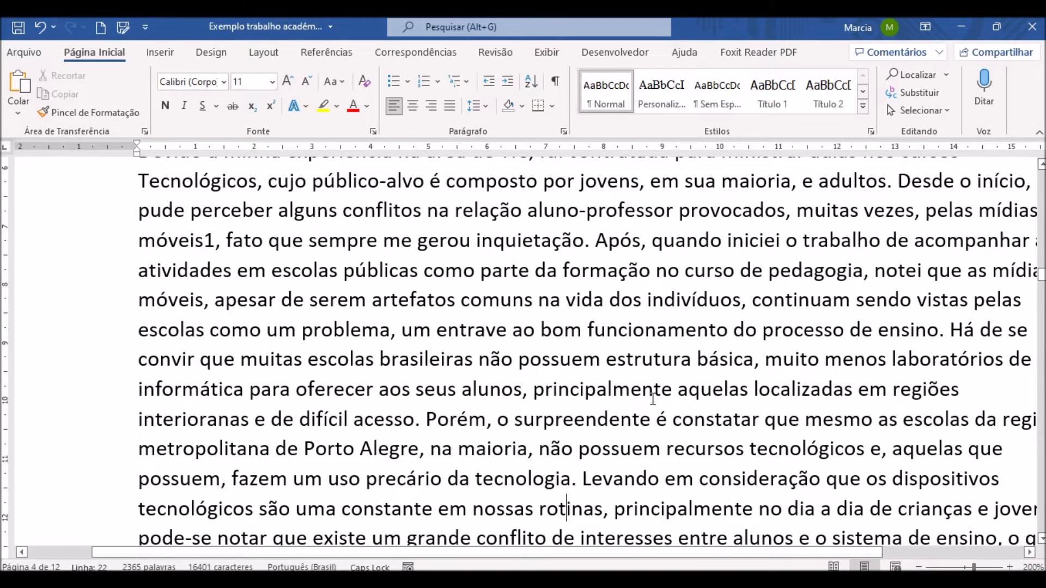
key("ctrl+a")
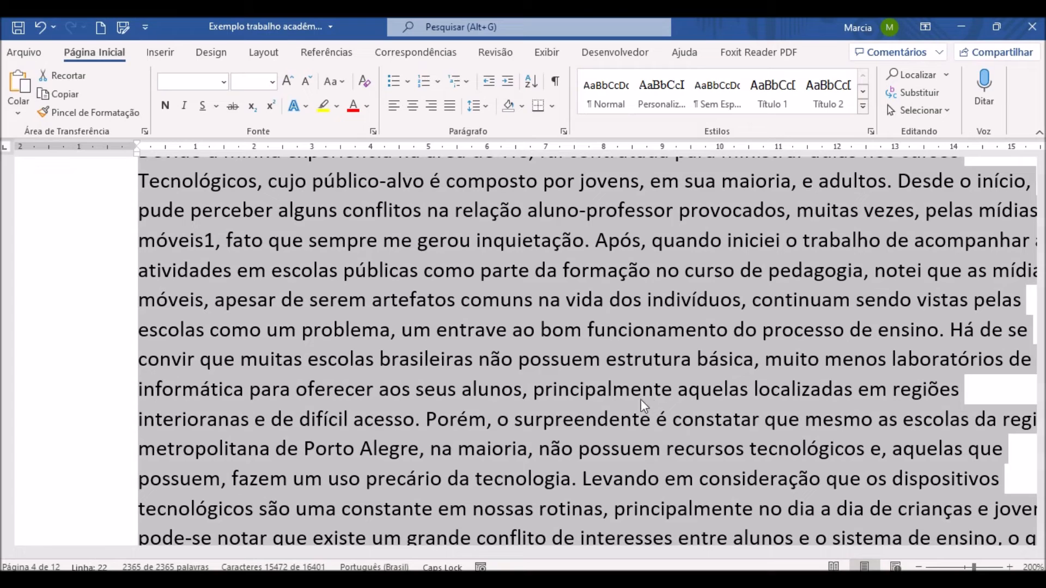
left_click(224, 82)
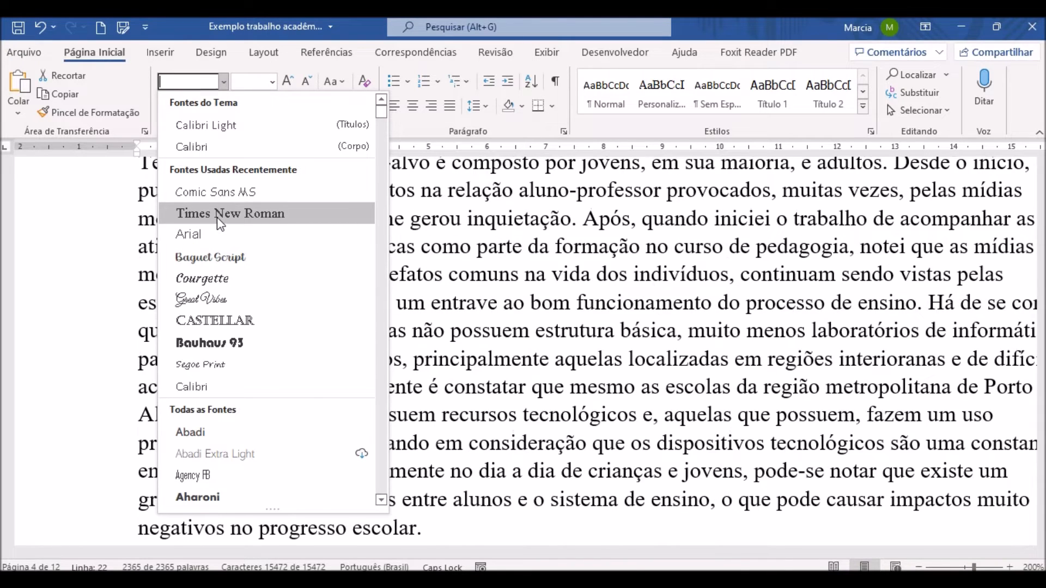
left_click(218, 216)
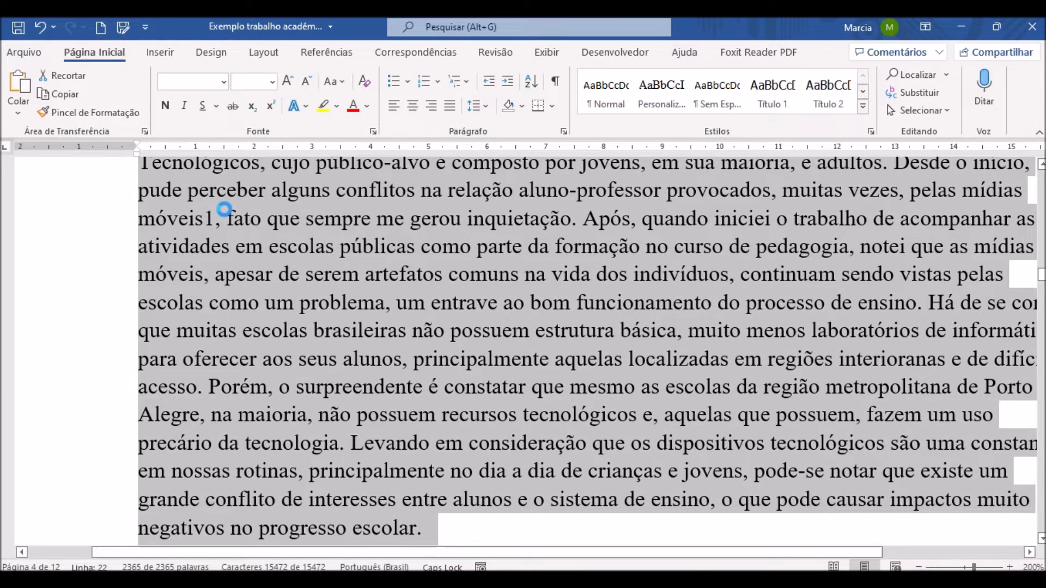
left_click(271, 82)
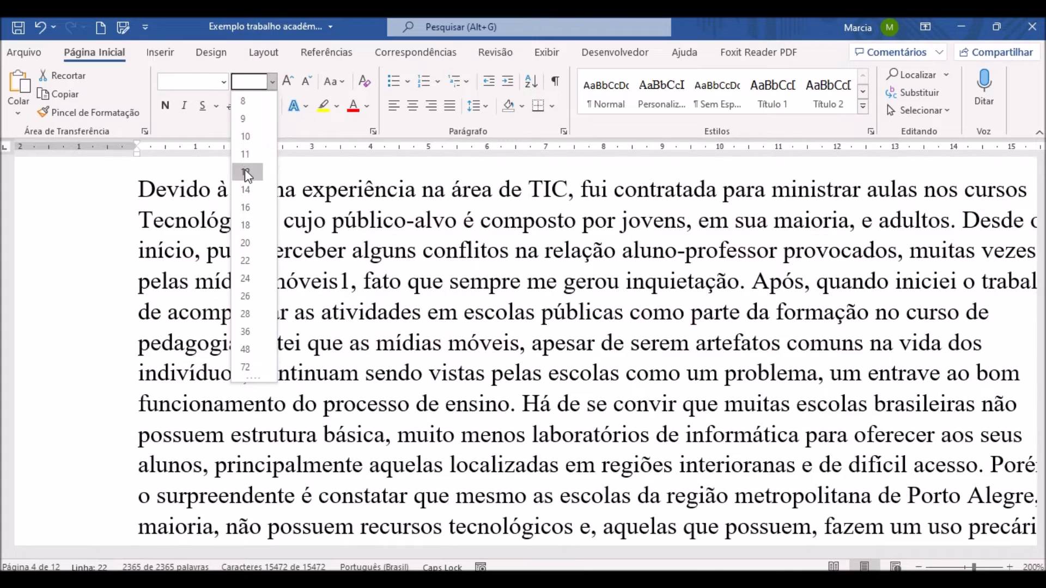
left_click(244, 171)
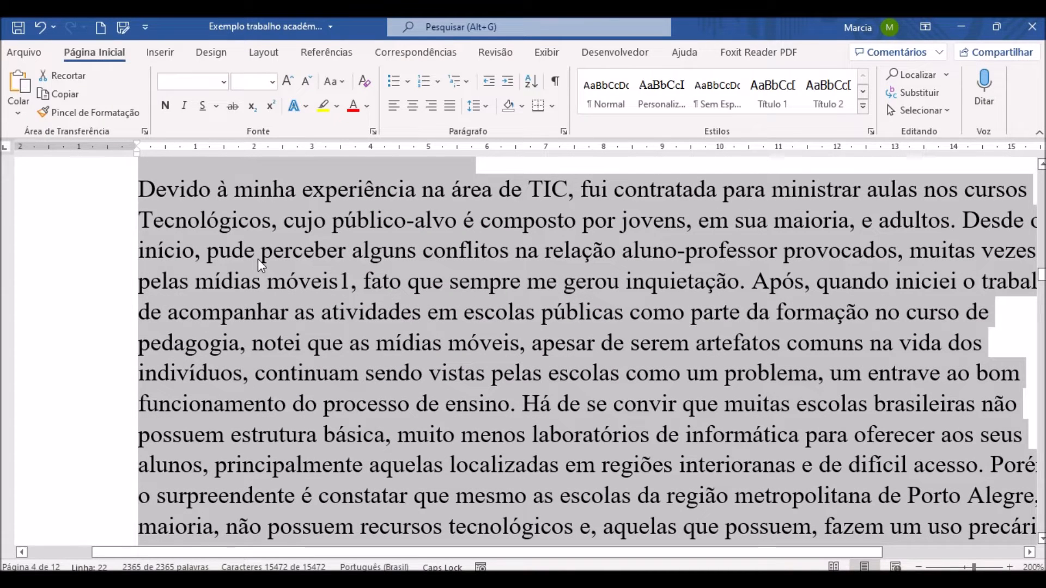
- Set the line spacing of all the text to 1,5, justify it, and clear the selection at the paragraph beginning "Para delimitação"
left_click(485, 107)
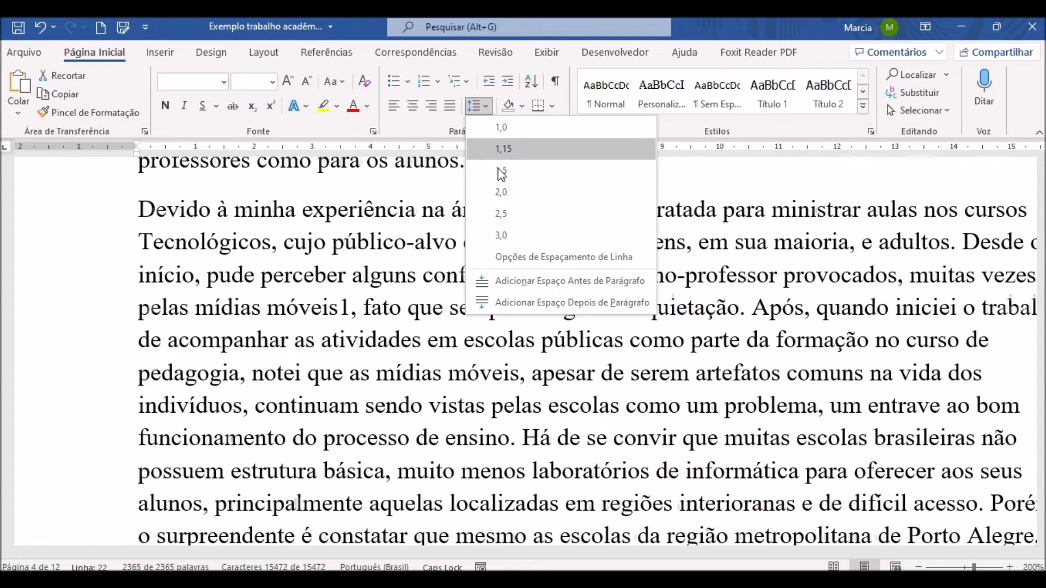
left_click(504, 172)
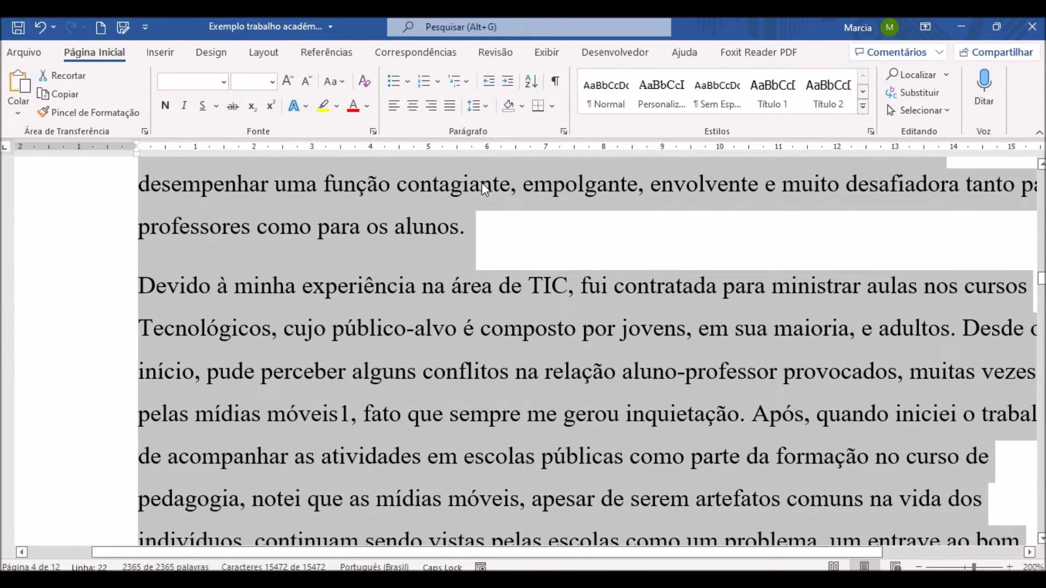
left_click_drag(562, 553, 640, 552)
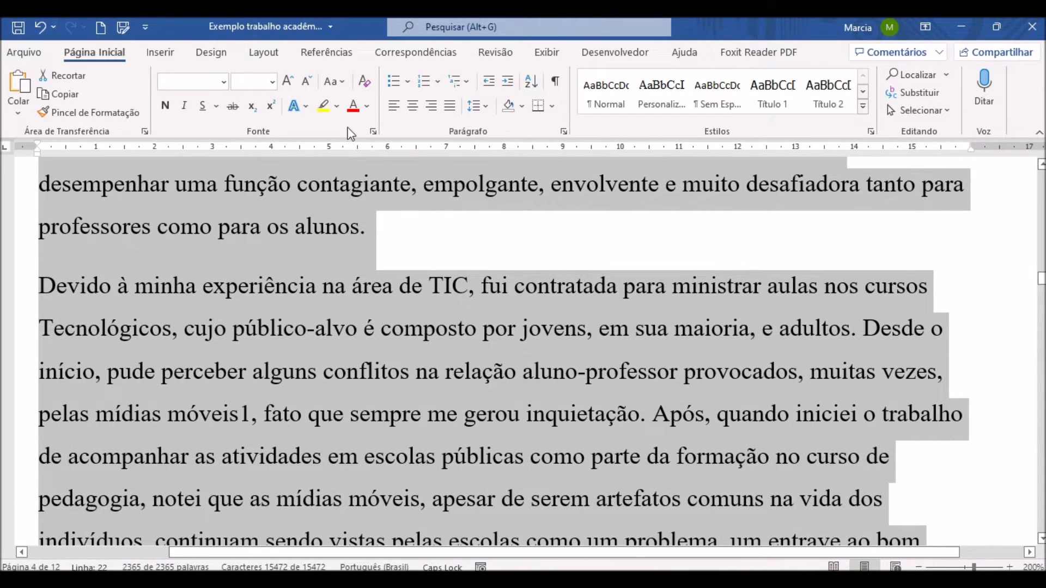
left_click(450, 105)
scroll(200, 353, "up", 3)
scroll(205, 355, "down", 4)
scroll(237, 369, "down", 8)
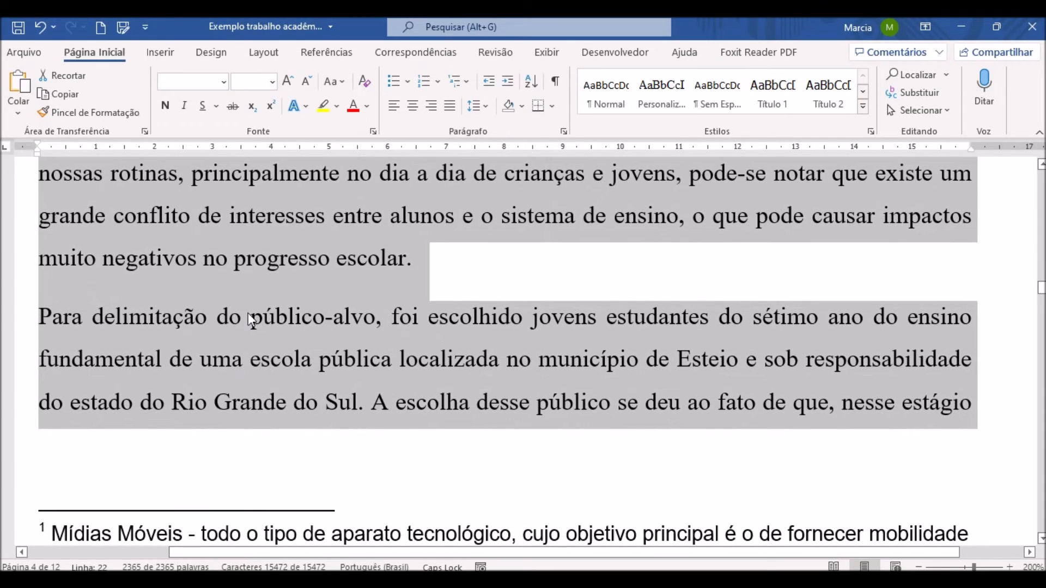
left_click(116, 318)
left_click(44, 316)
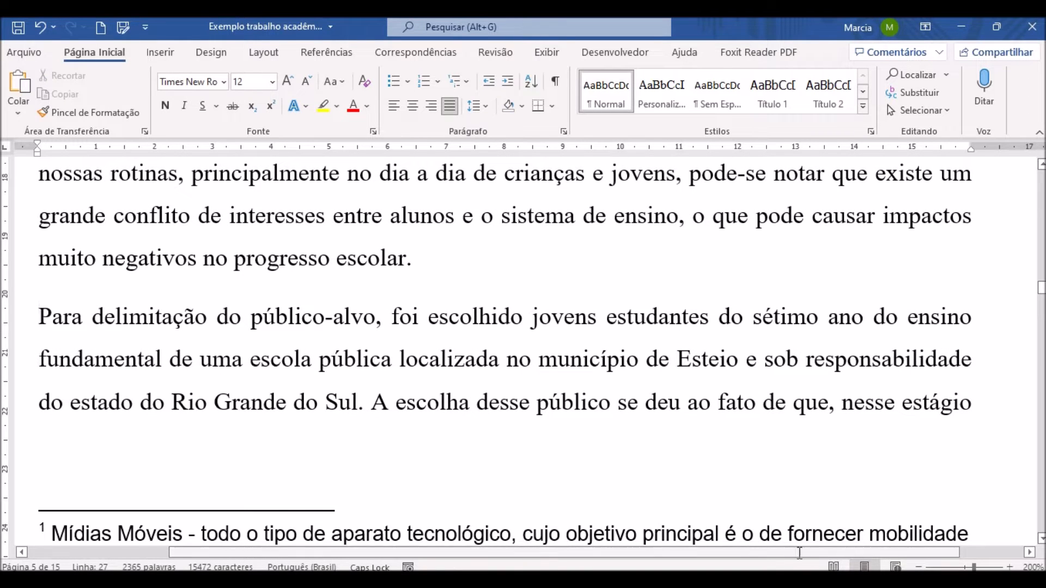
- Select all the text in the document and apply a special first-line indent (Primeira linha) of 1,25 cm
scroll(761, 562, "left", 3)
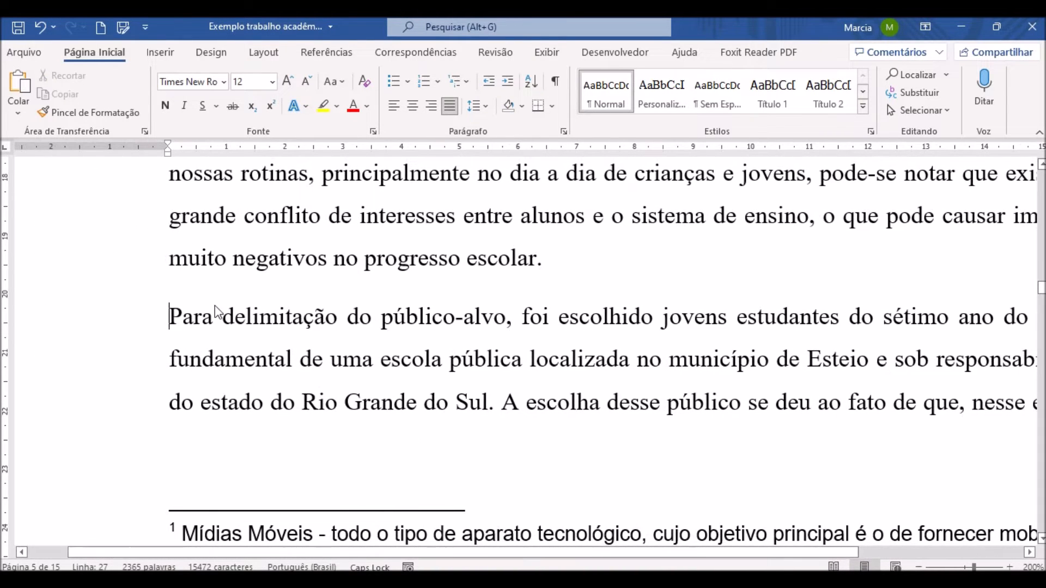
scroll(201, 308, "up", 3)
scroll(209, 272, "up", 2)
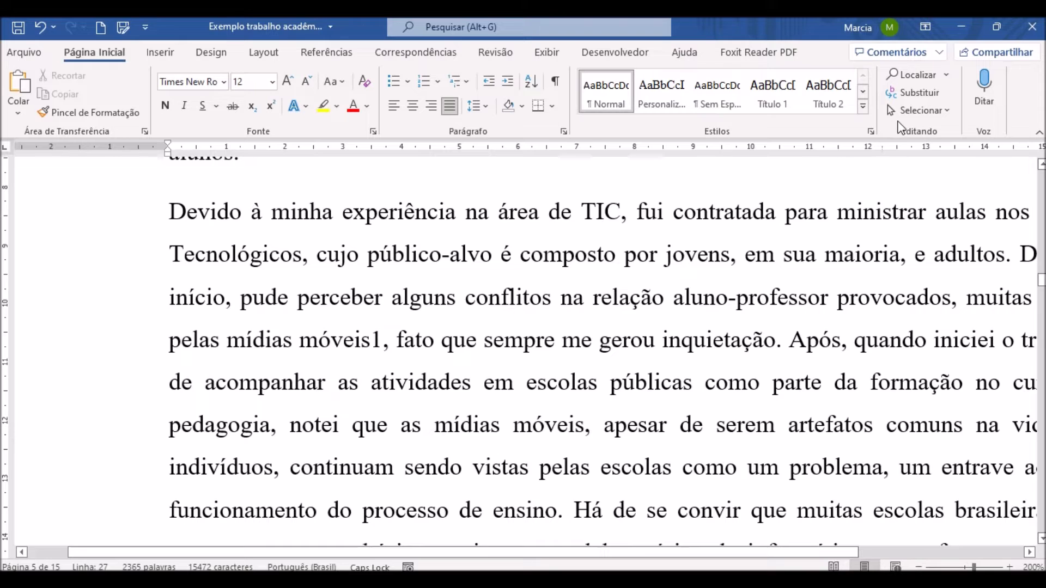
key("ctrl+t")
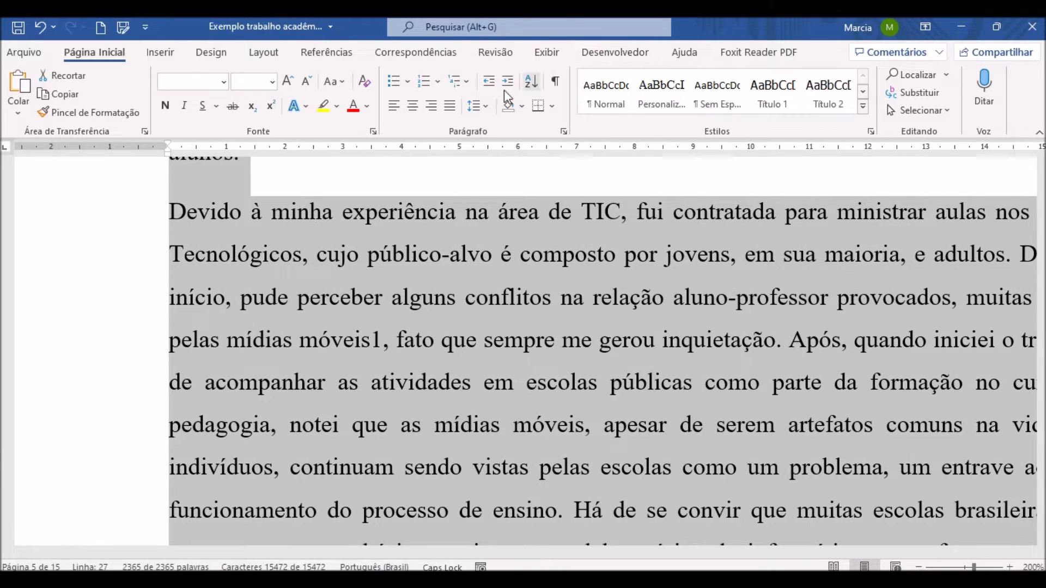
left_click(564, 133)
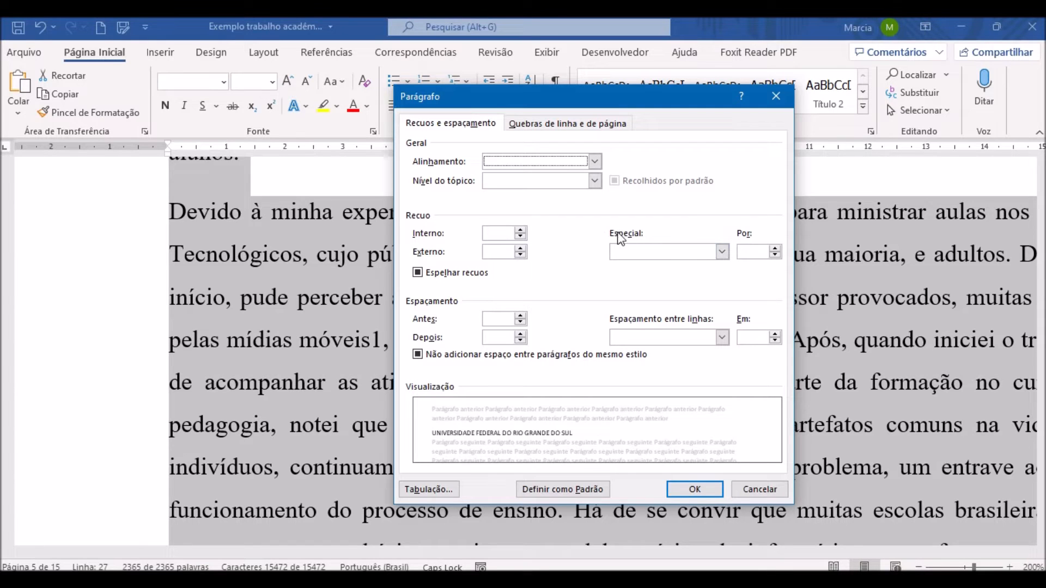
left_click(722, 253)
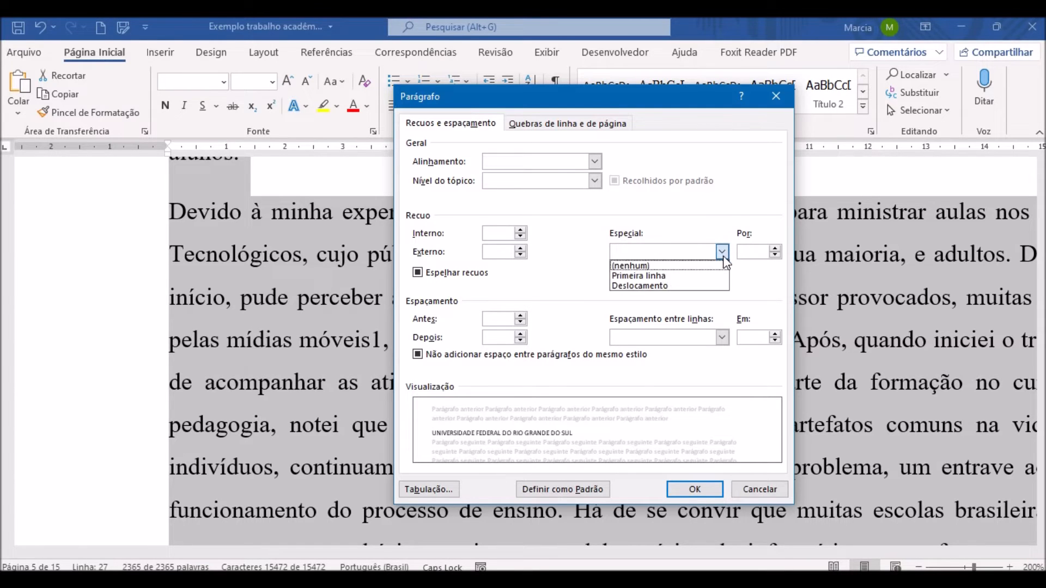
left_click(655, 279)
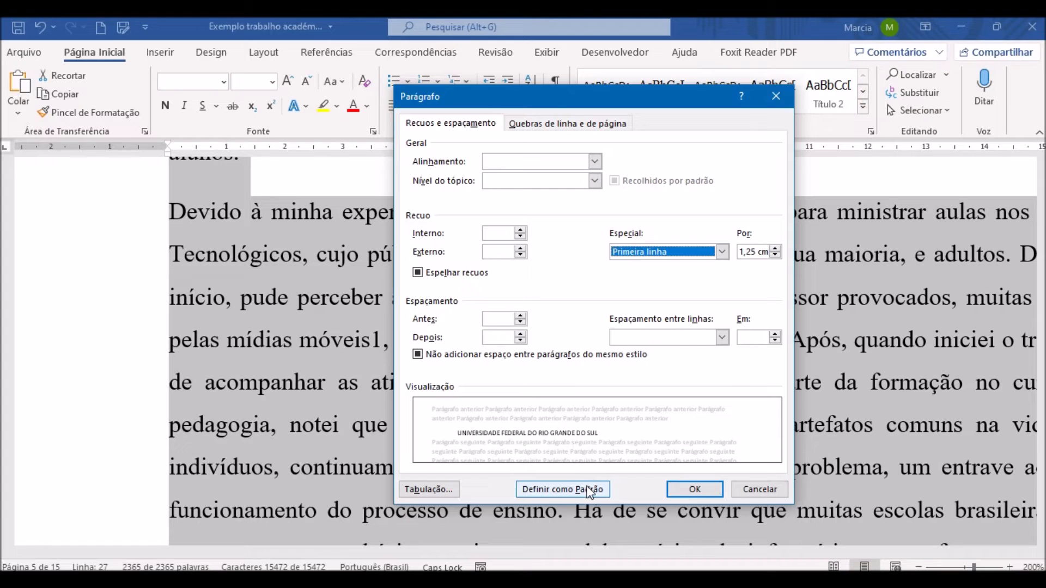
left_click(710, 489)
- Examine the first-line indents of the paragraphs back up to the APRESENTAÇÃO heading and clear the selection
scroll(545, 447, "up", 5)
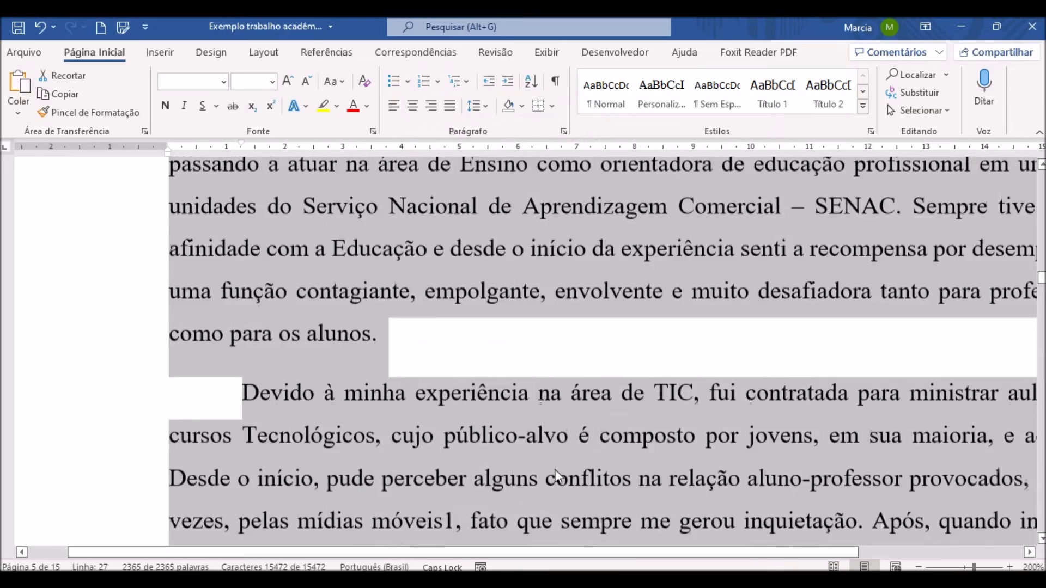
scroll(339, 377, "down", 10)
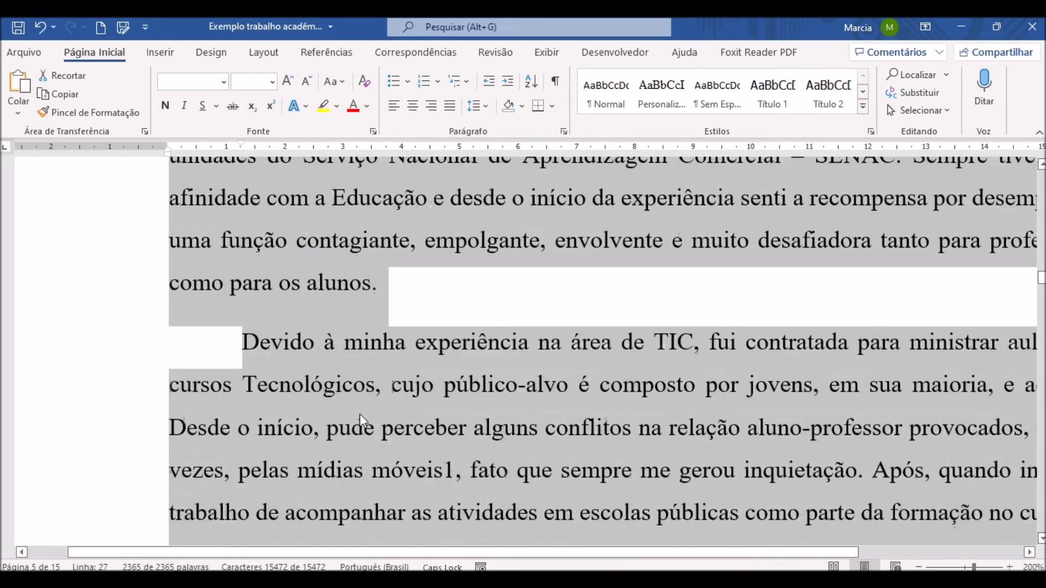
scroll(376, 424, "down", 2)
scroll(379, 427, "up", 5)
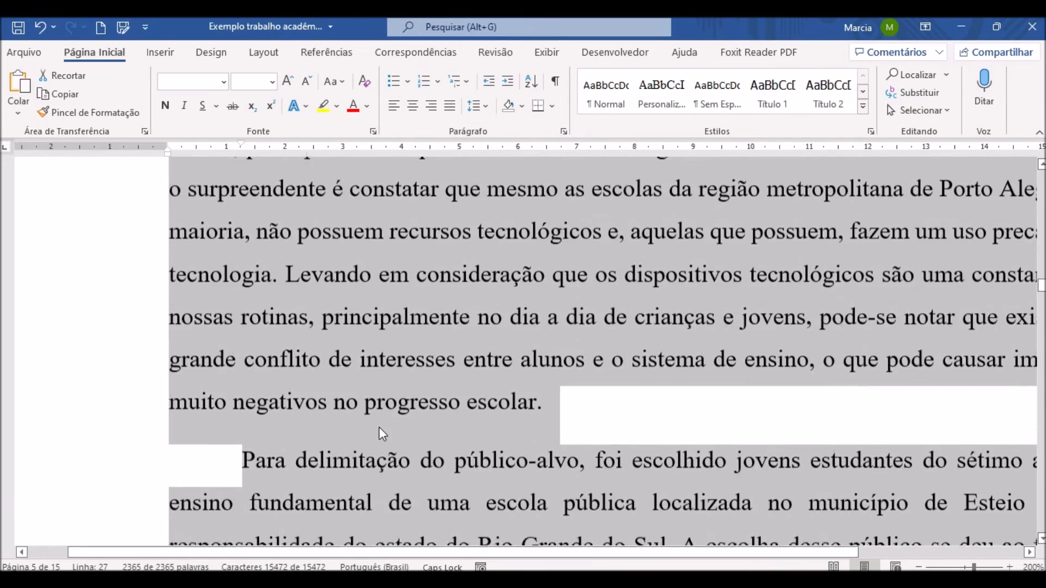
scroll(386, 445, "up", 7)
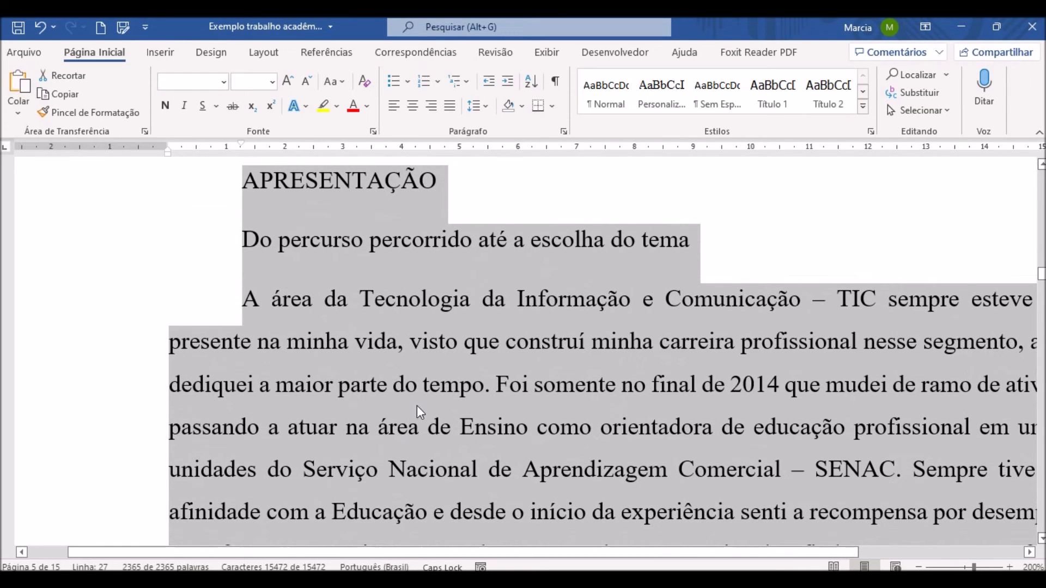
scroll(418, 410, "up", 3)
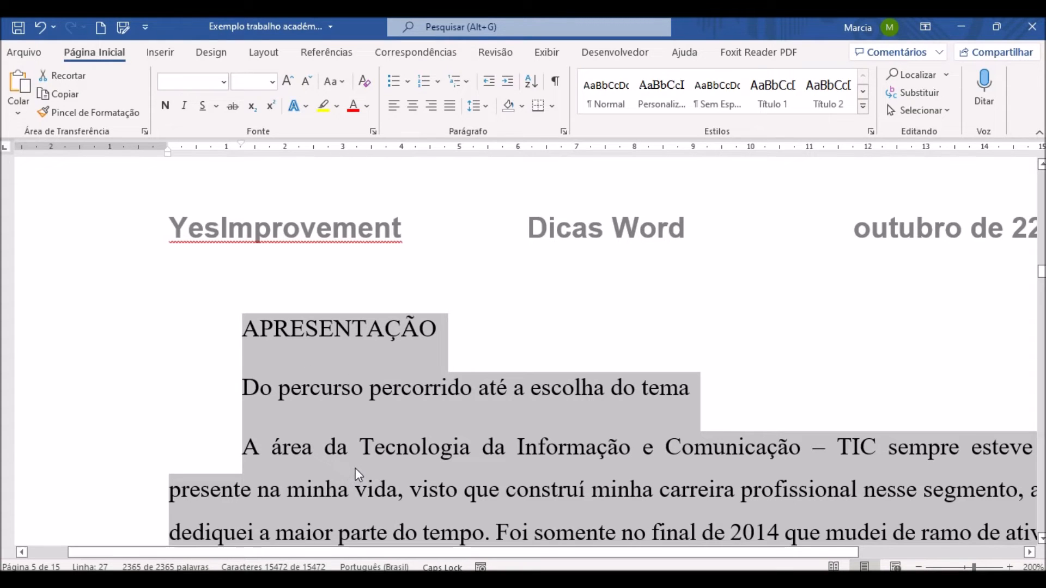
left_click(473, 327)
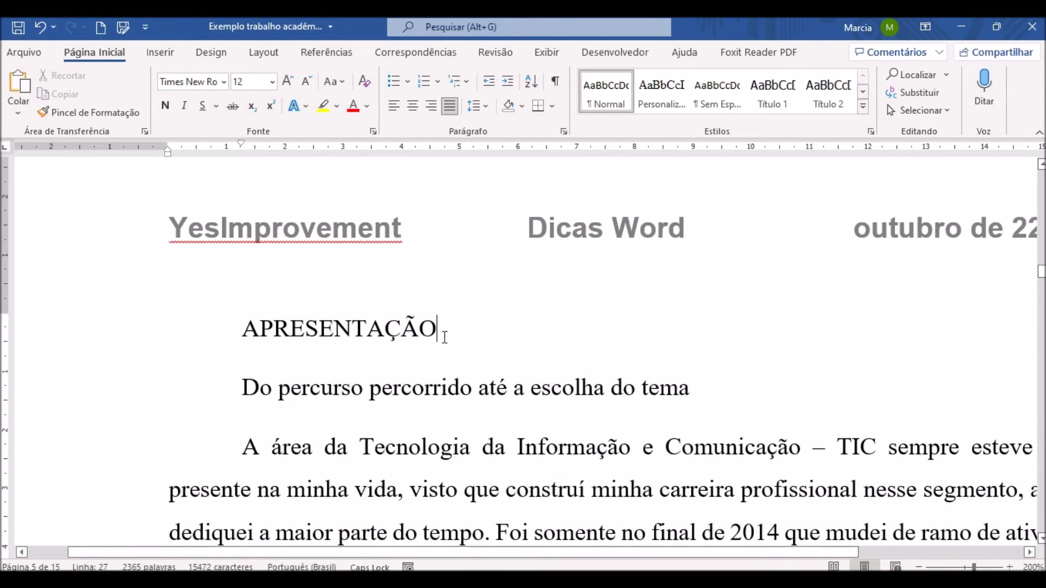
- Select the APRESENTAÇÃO heading on its own, followed by the subheading "Do percurso percorrido até a escolha do tema"
triple_click(246, 320)
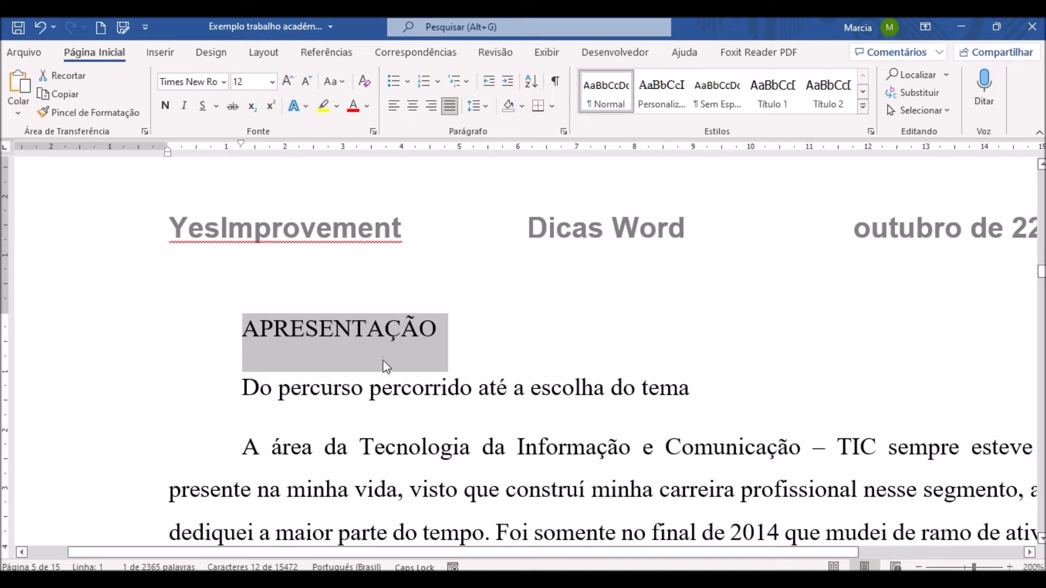
left_click(381, 389)
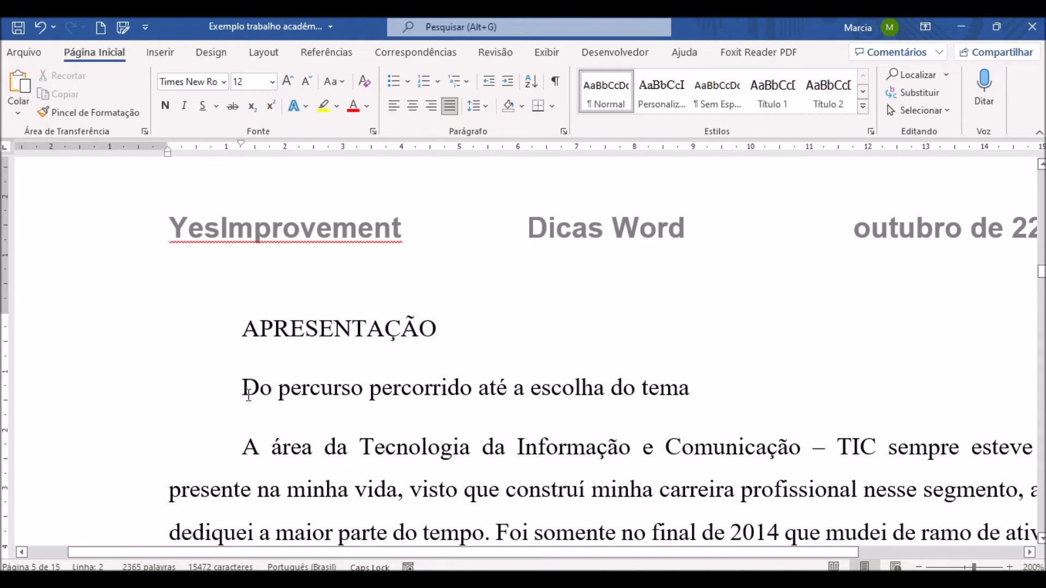
triple_click(411, 391)
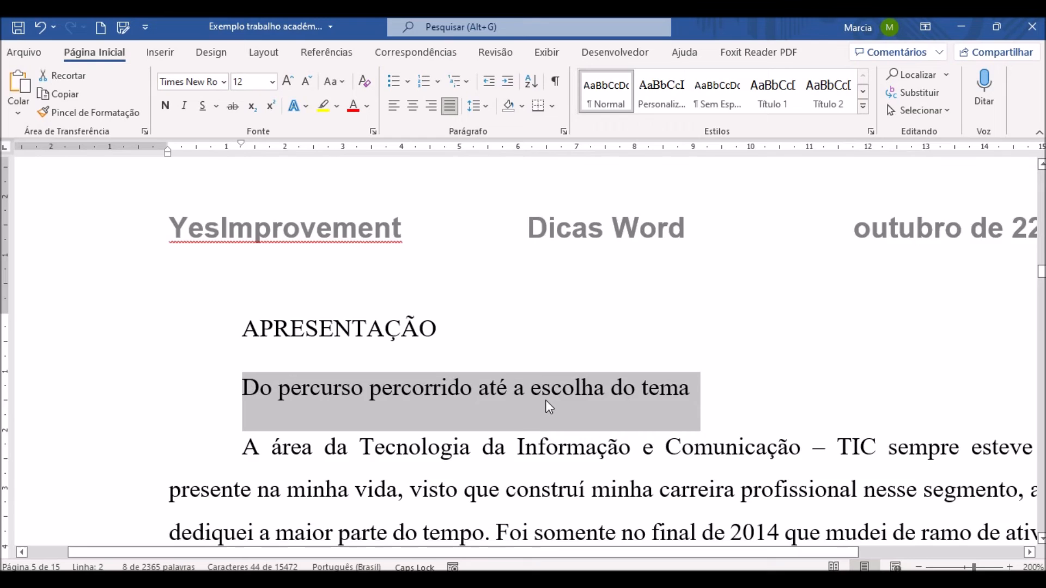
- Examine the formatting of the body paragraphs on the APRESENTAÇÃO page through to the footnote and the following page
scroll(545, 400, "down", 3)
scroll(395, 515, "down", 2)
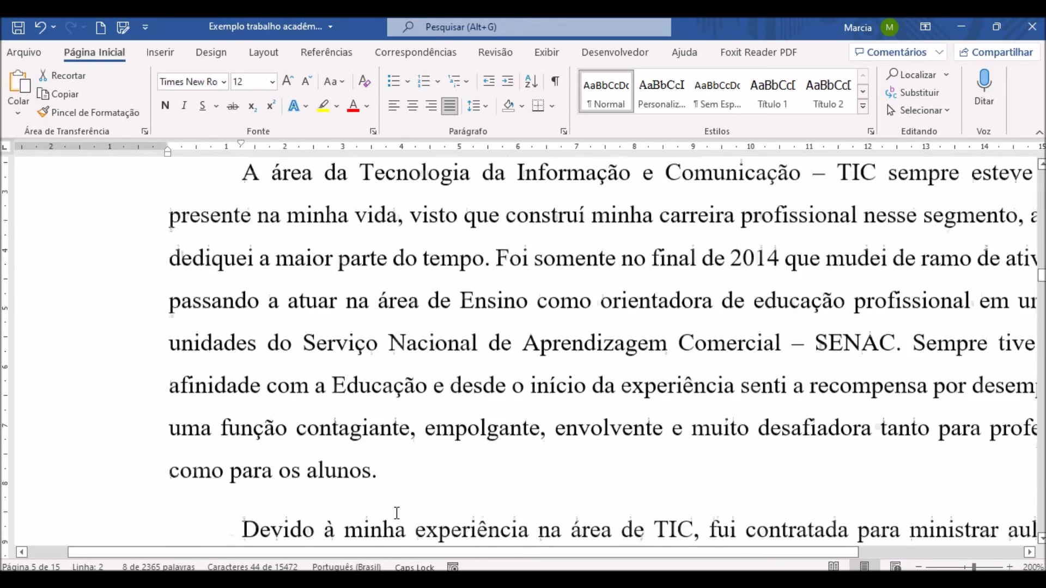
scroll(398, 442, "up", 6)
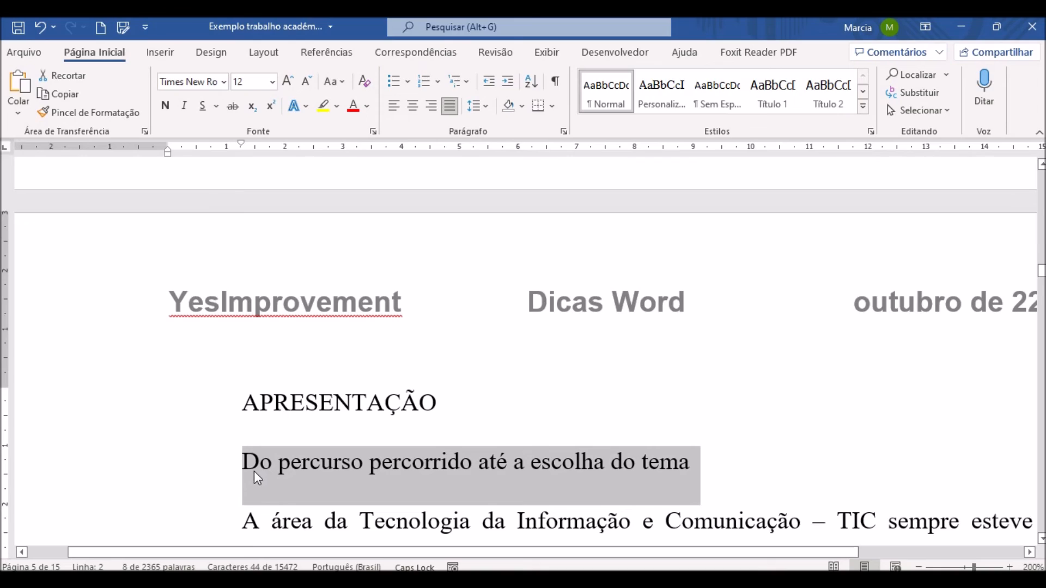
scroll(344, 466, "down", 4)
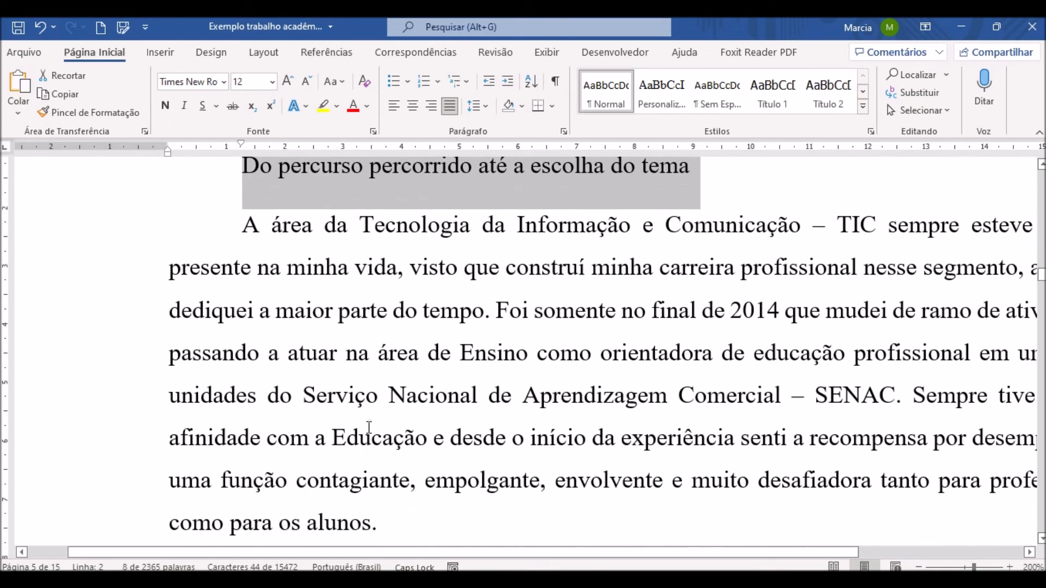
scroll(362, 406, "down", 10)
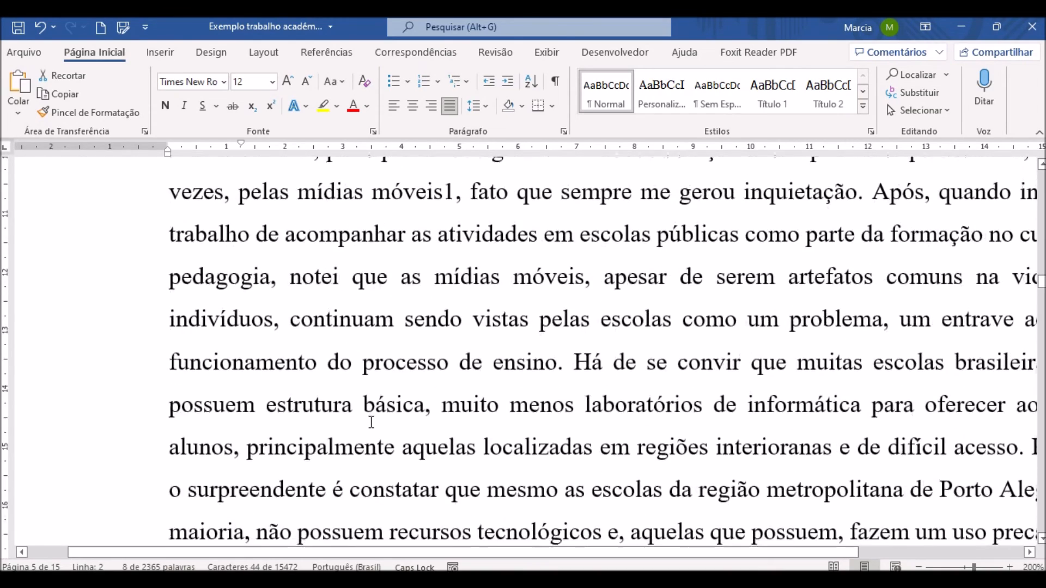
scroll(371, 423, "down", 3)
scroll(372, 428, "down", 7)
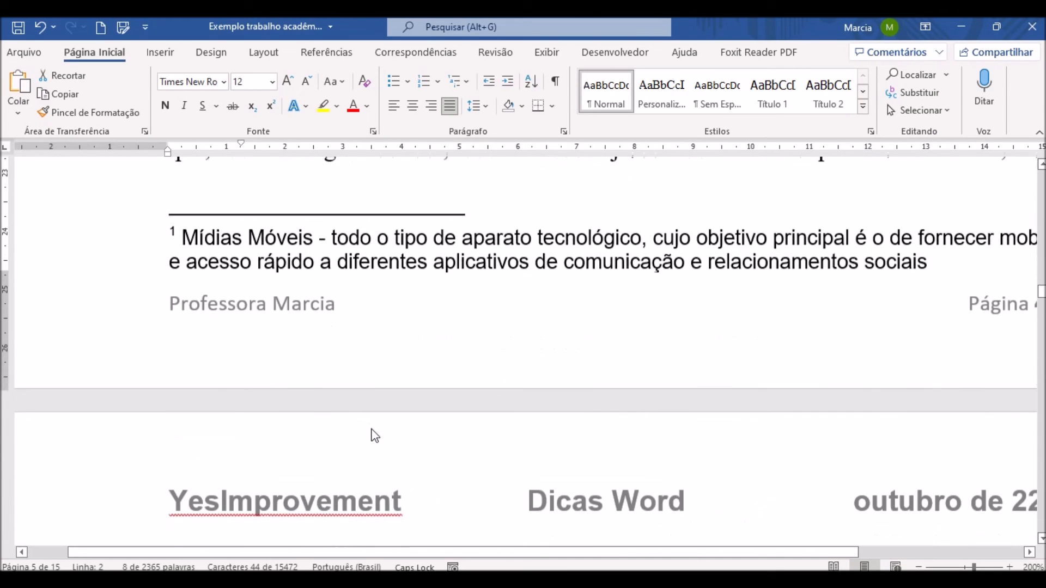